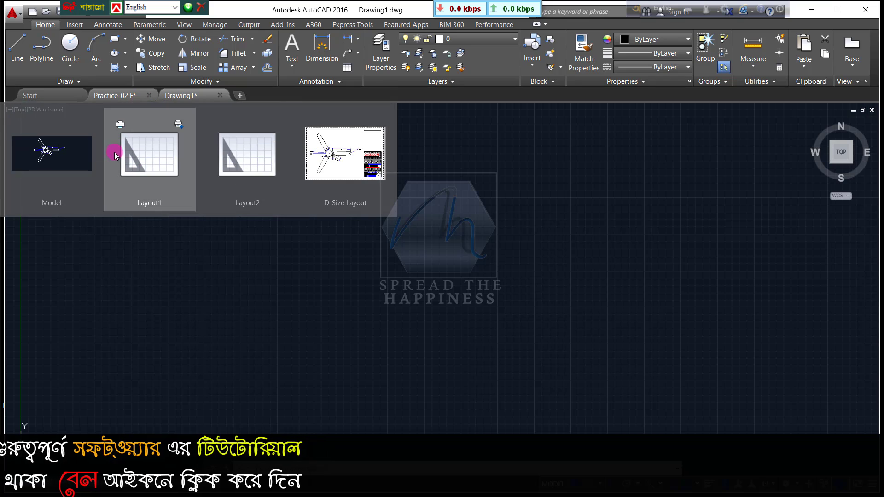
After checking the Practice-02 F reference, set the drawing's length precision to 0.0
click(115, 95)
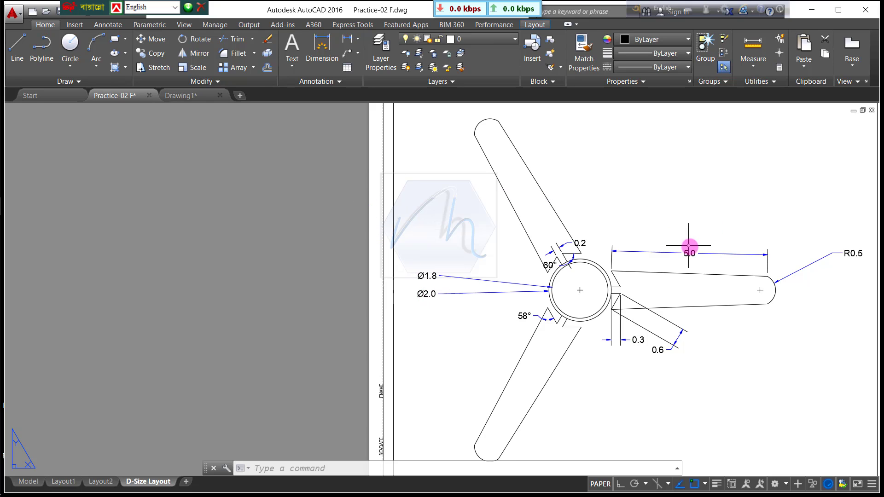
click(201, 96)
text(un)
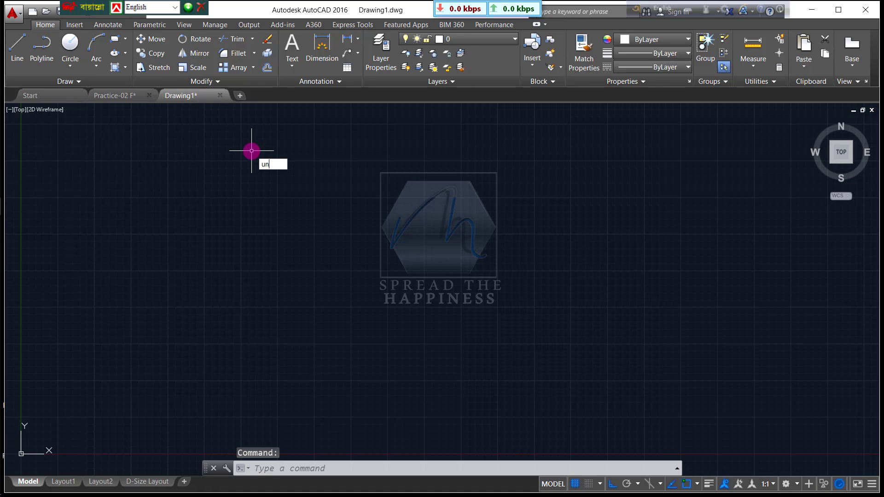
key(Return)
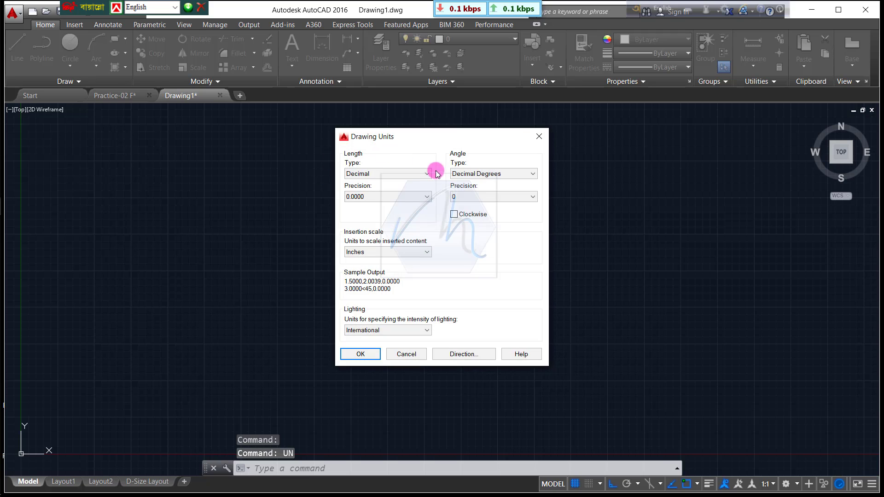
click(398, 192)
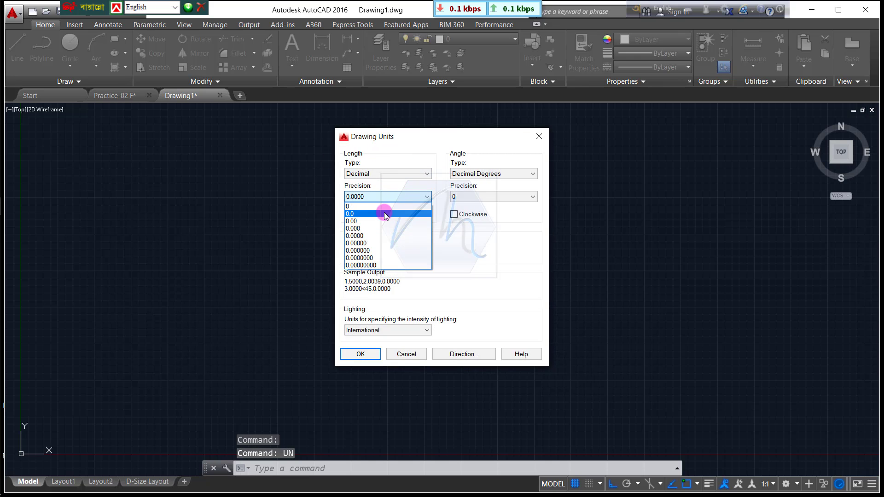
click(383, 212)
click(370, 353)
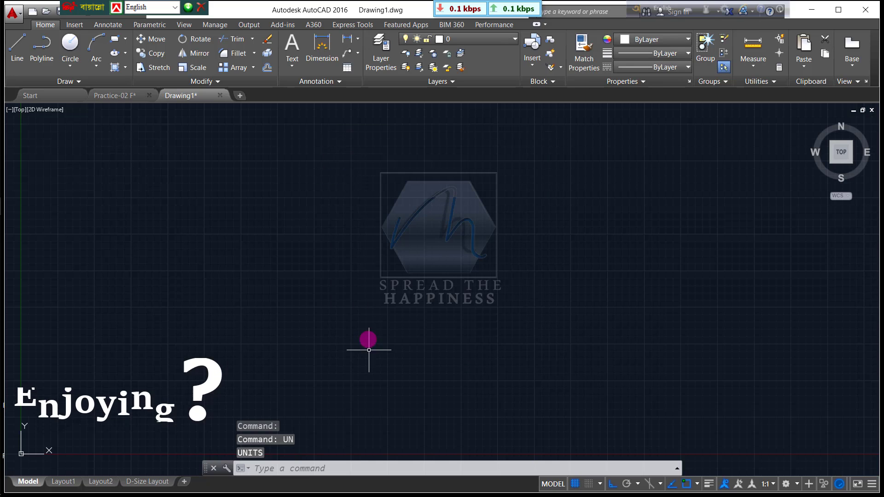
Set the Standard dimension style's primary units precision to 0.0 via the D command
text(d)
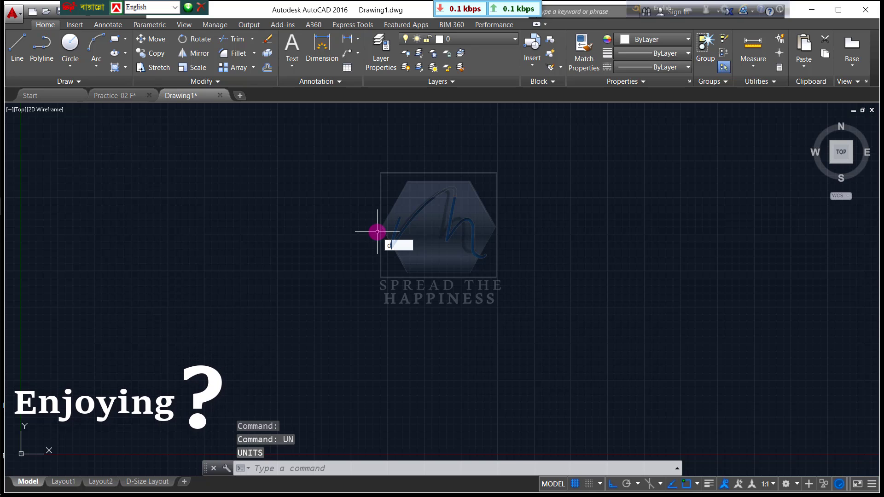
key(Return)
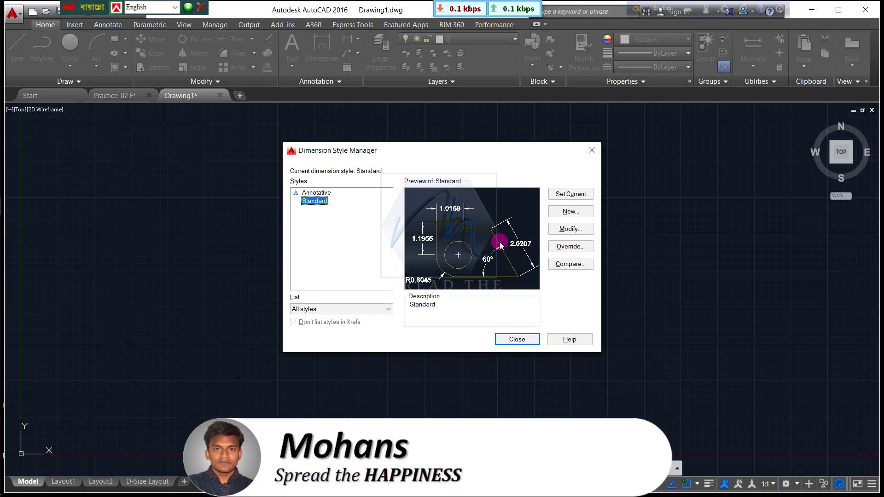
click(579, 231)
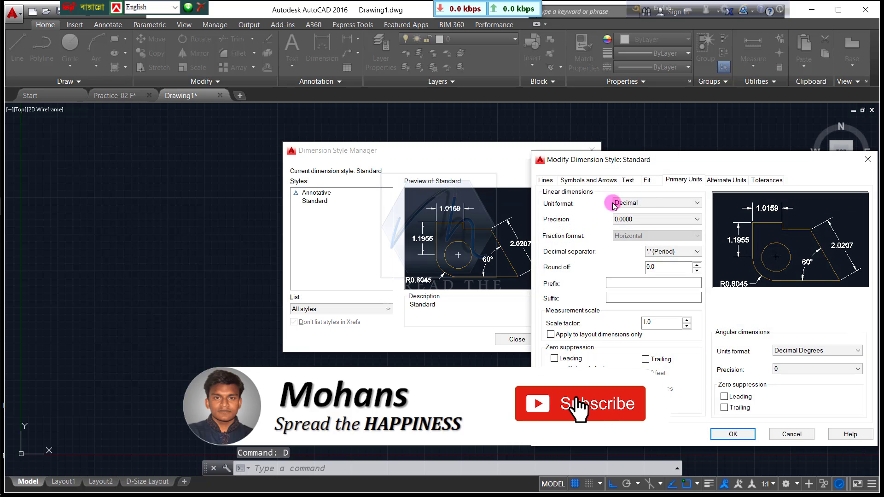
click(633, 219)
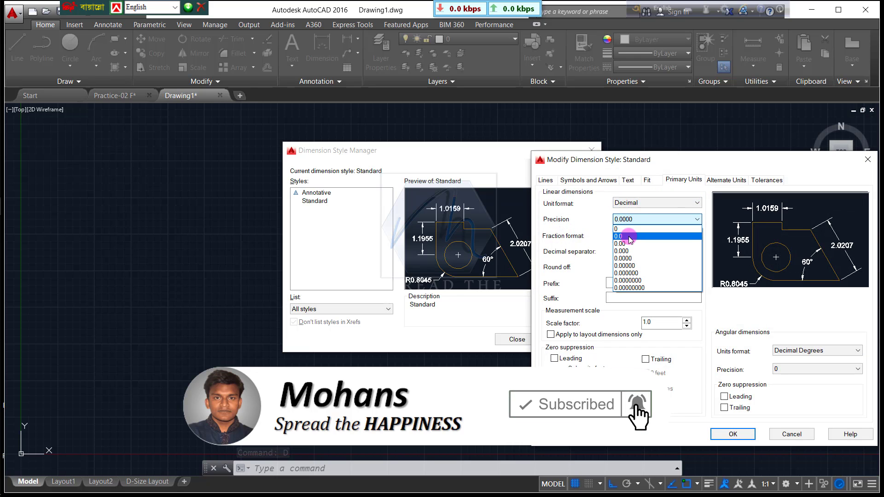
click(629, 236)
click(727, 433)
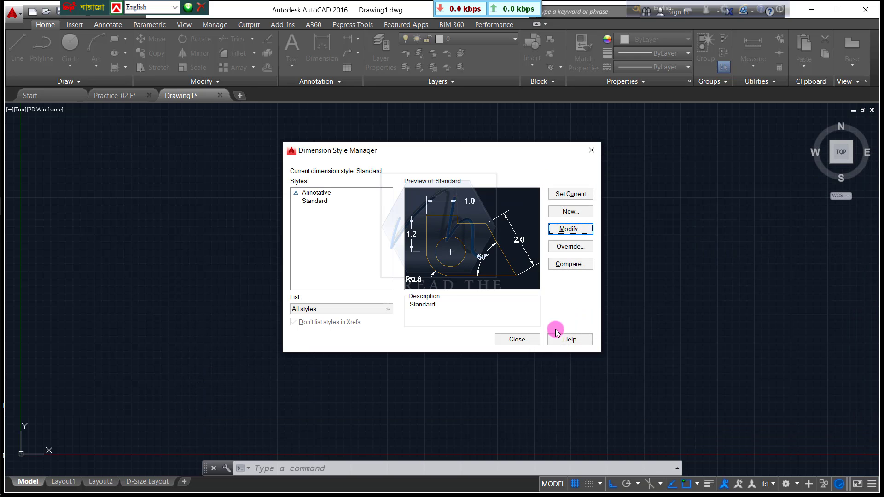
click(517, 341)
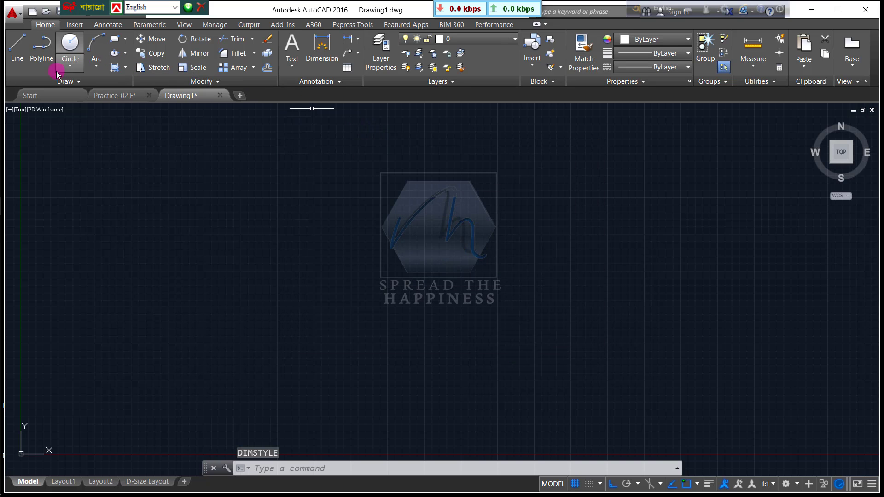
Draw two concentric circles of diameter 2 and 1.8 from the same center
click(69, 70)
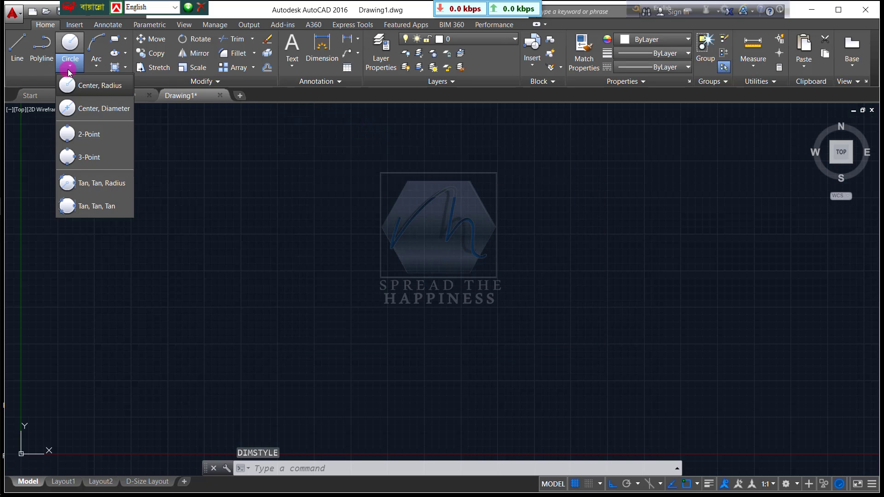
click(95, 113)
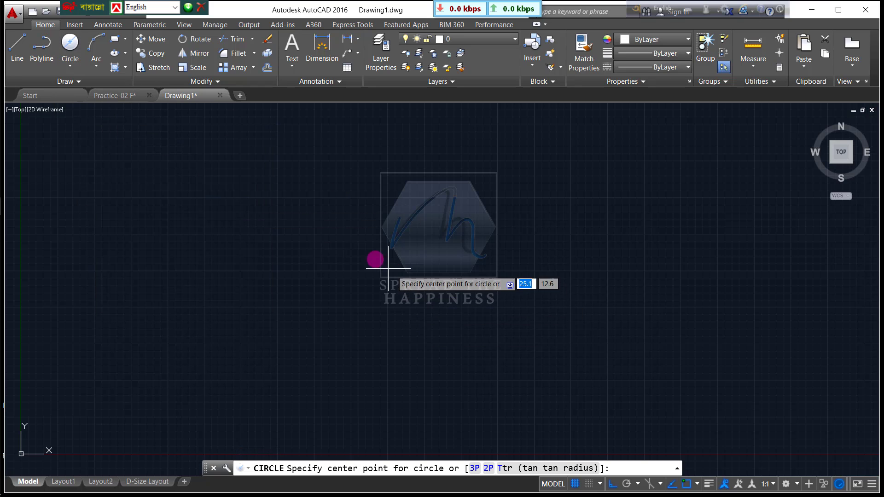
click(373, 254)
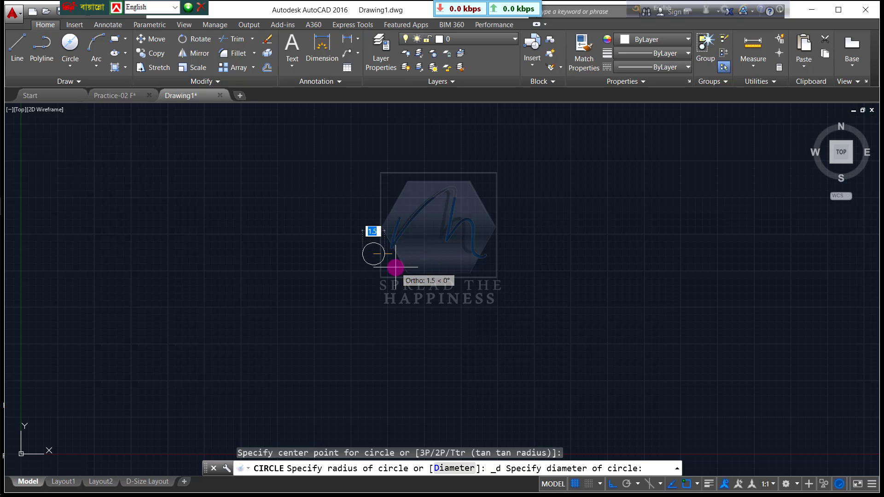
text(2)
key(Return)
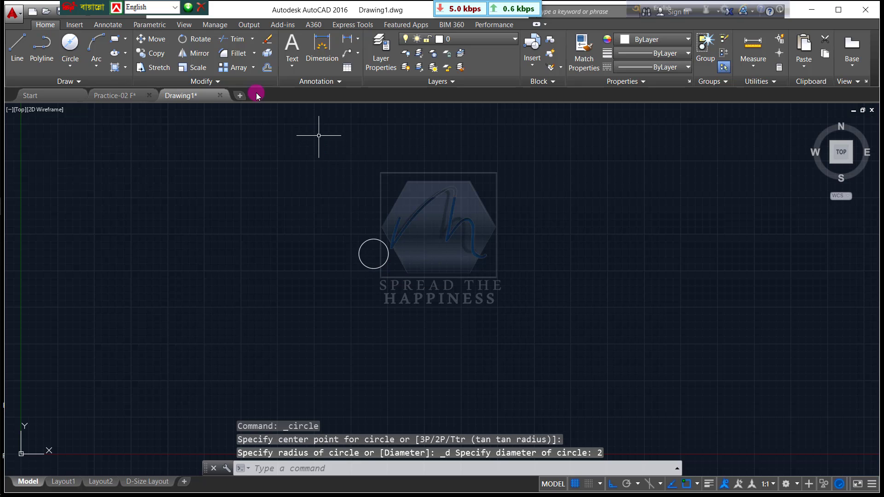
click(70, 44)
click(70, 65)
click(78, 85)
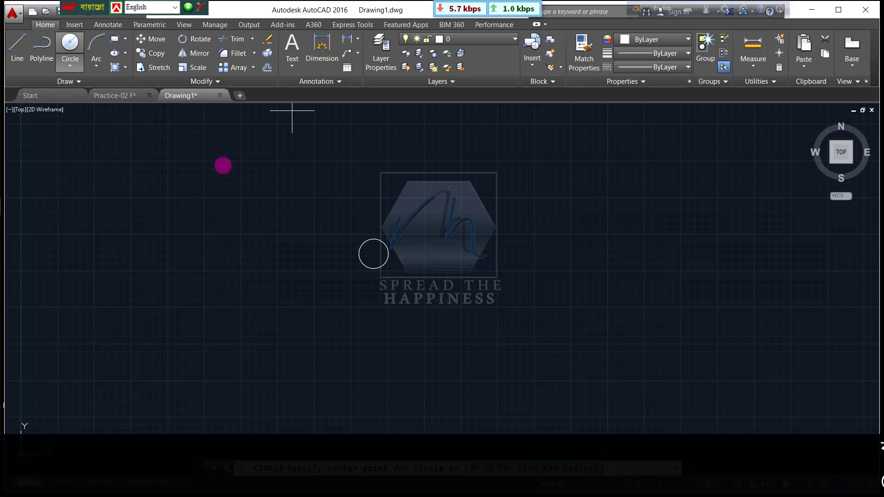
click(373, 254)
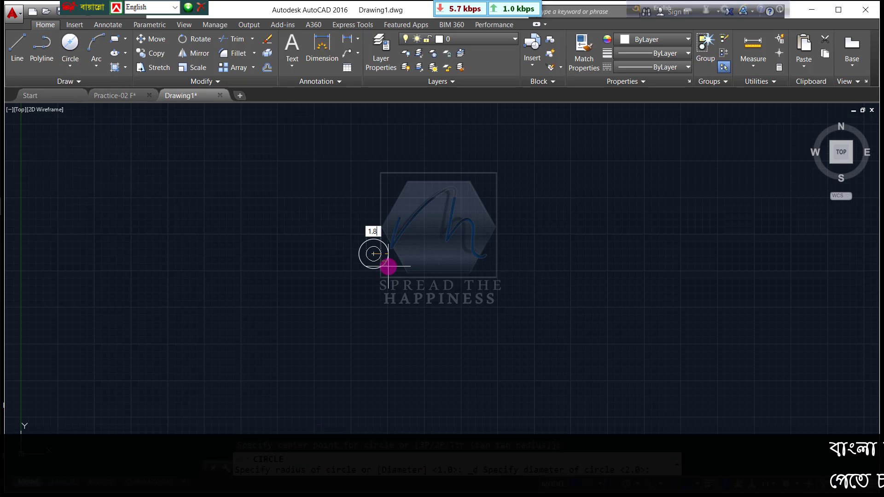
key(Return)
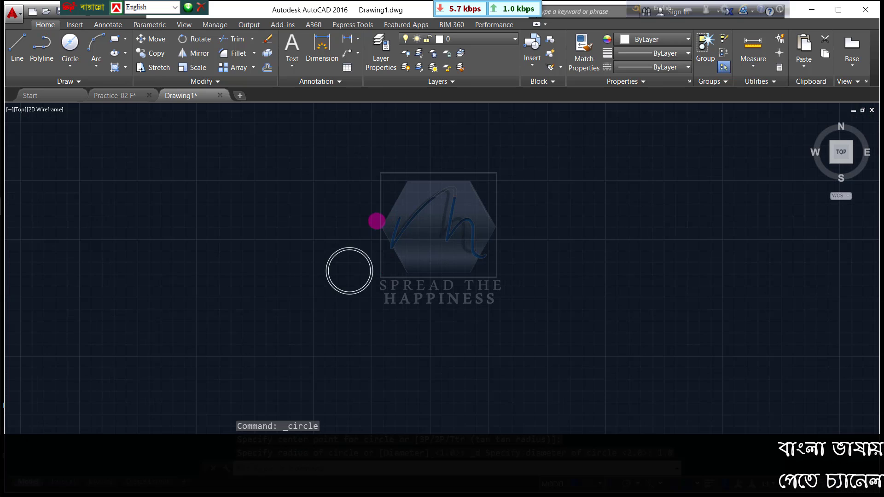
Start a diameter dimension on the outer circle, then cancel it unplaced
scroll(377, 221, up, 4)
scroll(294, 283, up, 1)
scroll(306, 276, up, 3)
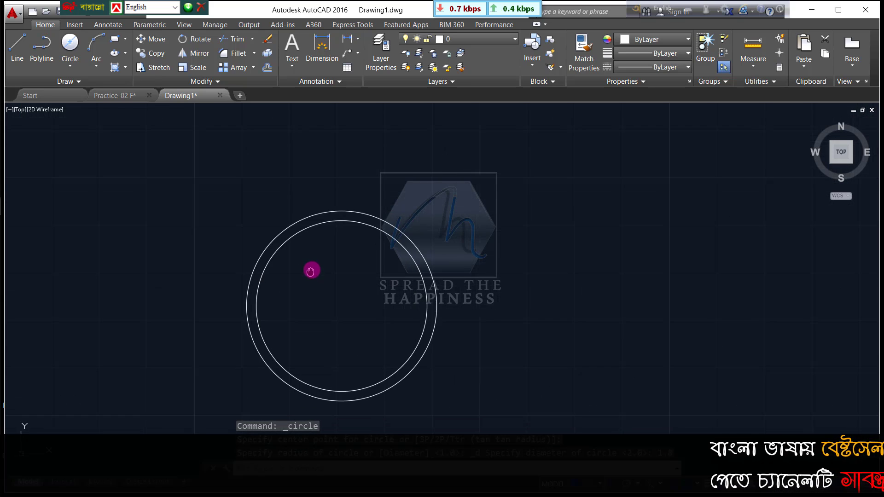
scroll(343, 227, down, 2)
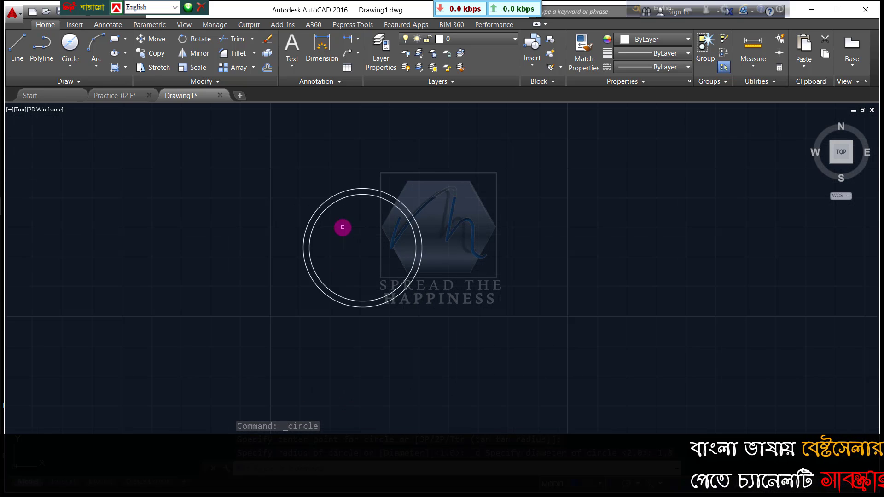
click(357, 39)
click(373, 174)
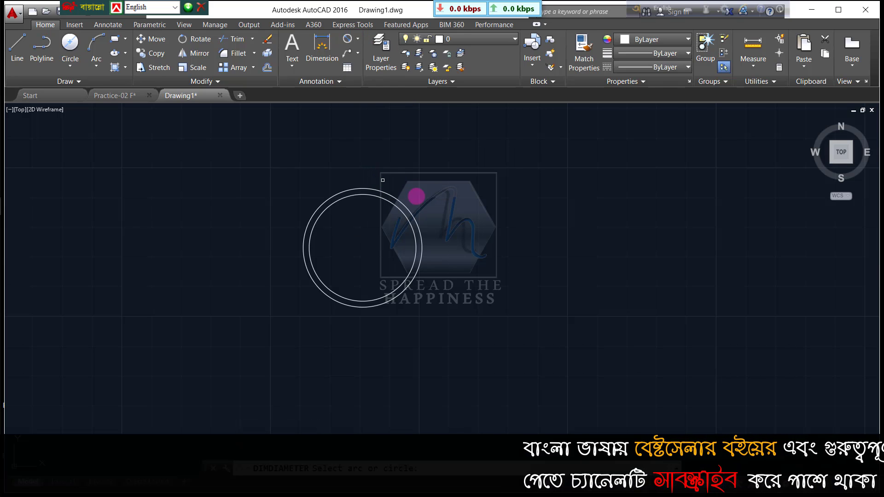
click(405, 202)
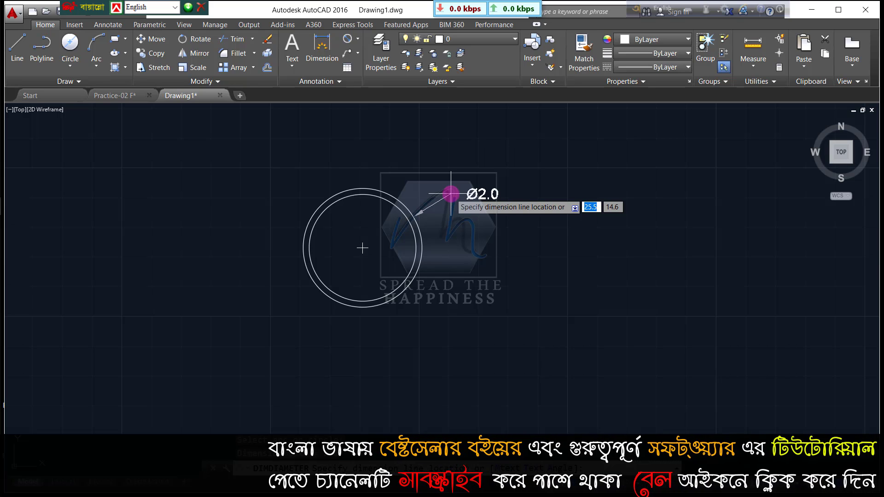
key(Escape)
key(Return)
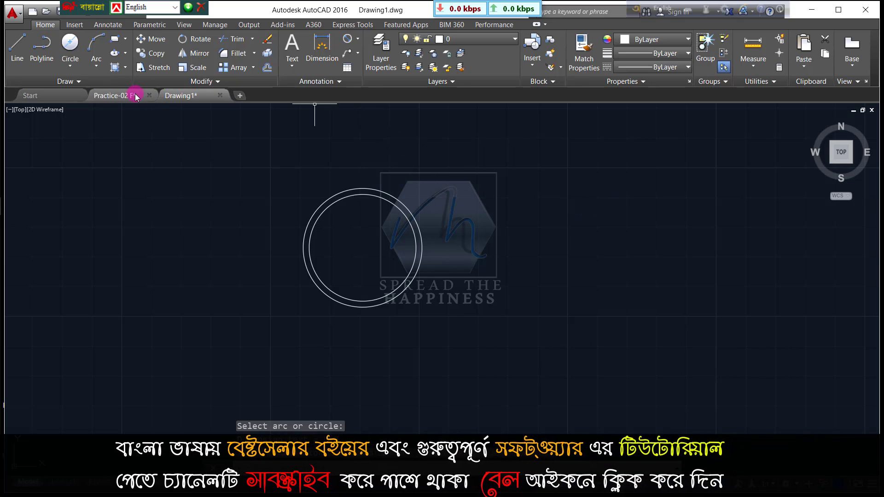
click(134, 94)
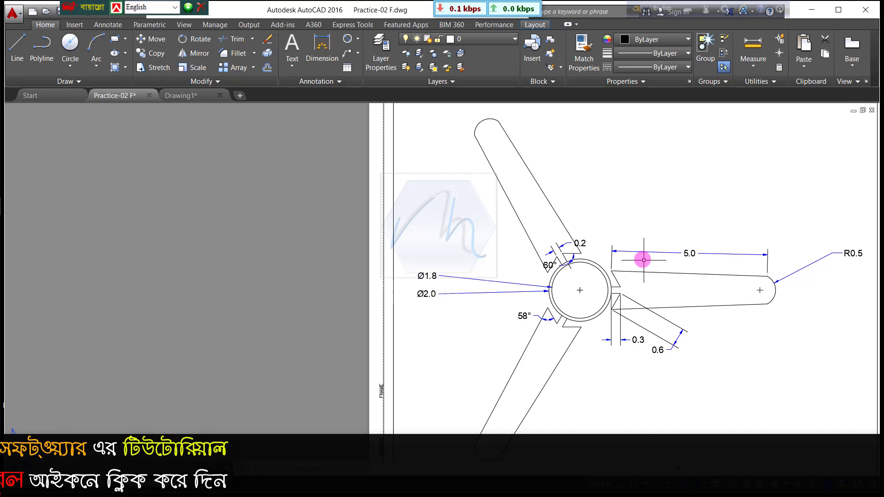
scroll(625, 289, up, 2)
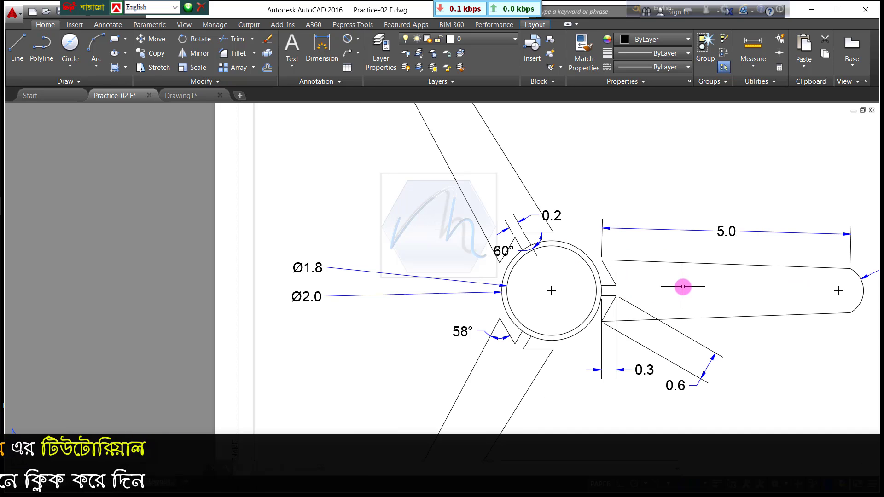
mouse_move(681, 286)
middle_down()
mouse_move(586, 261)
mouse_move(474, 247)
middle_up()
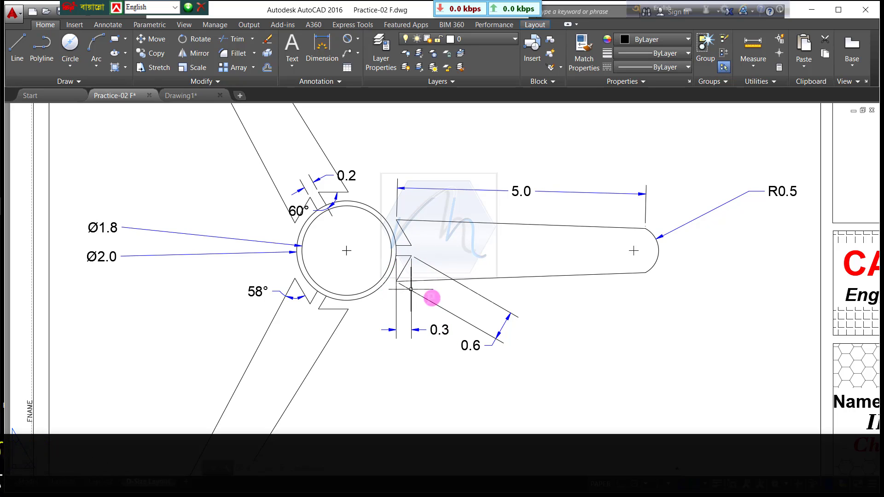
scroll(481, 296, up, 2)
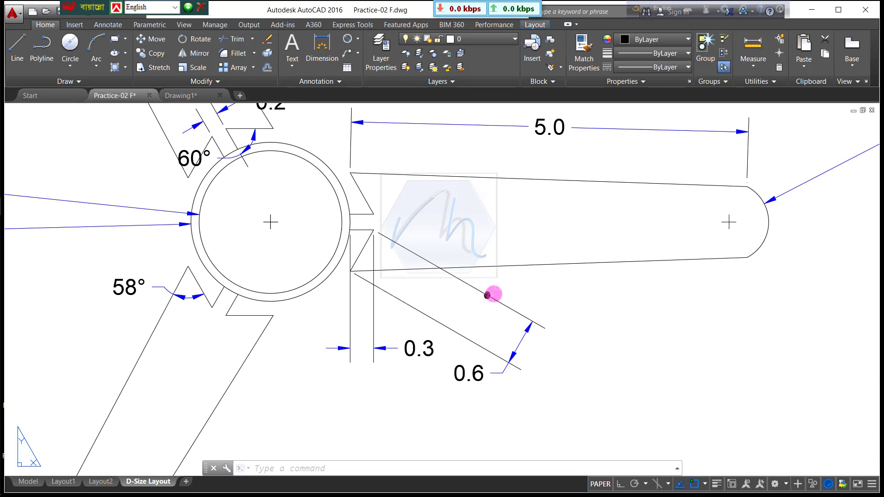
middle_drag(491, 294, 574, 310)
scroll(628, 286, down, 4)
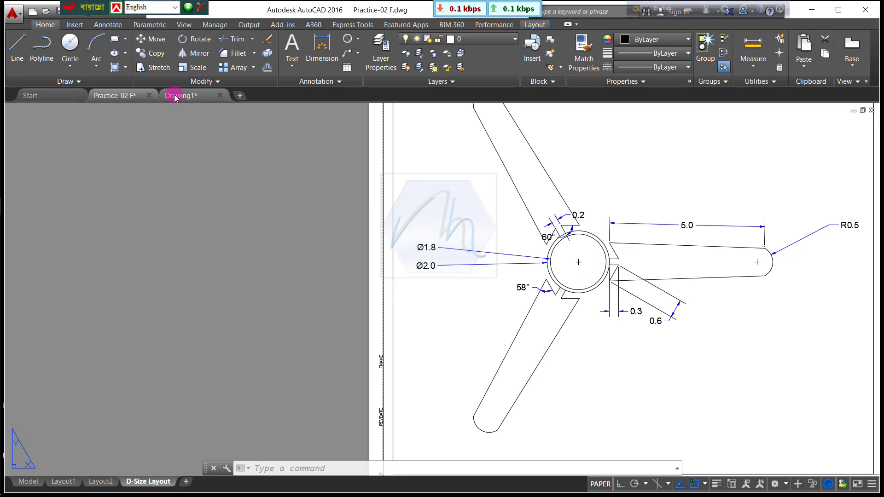
click(174, 94)
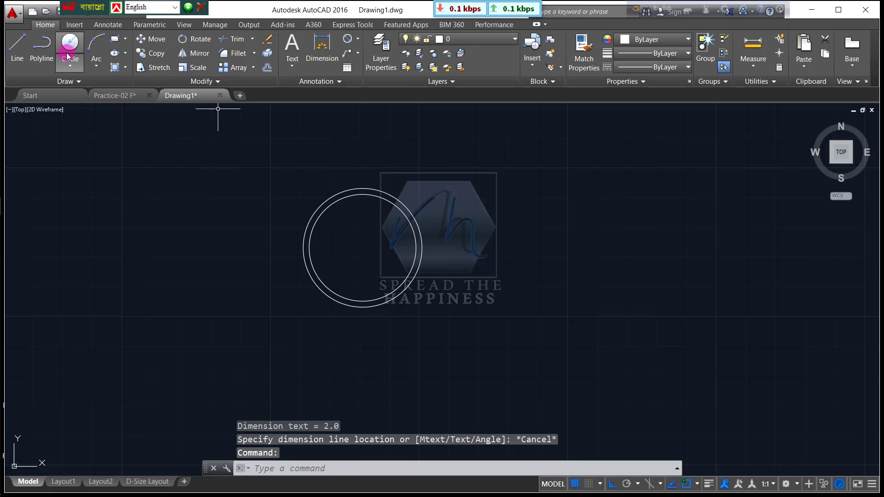
Draw a 0.3-long line off the outer circle's edge
click(17, 46)
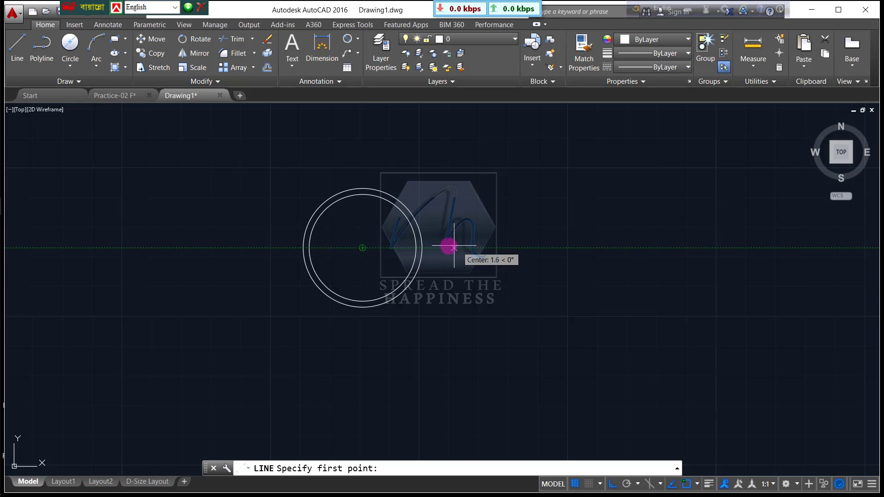
click(421, 248)
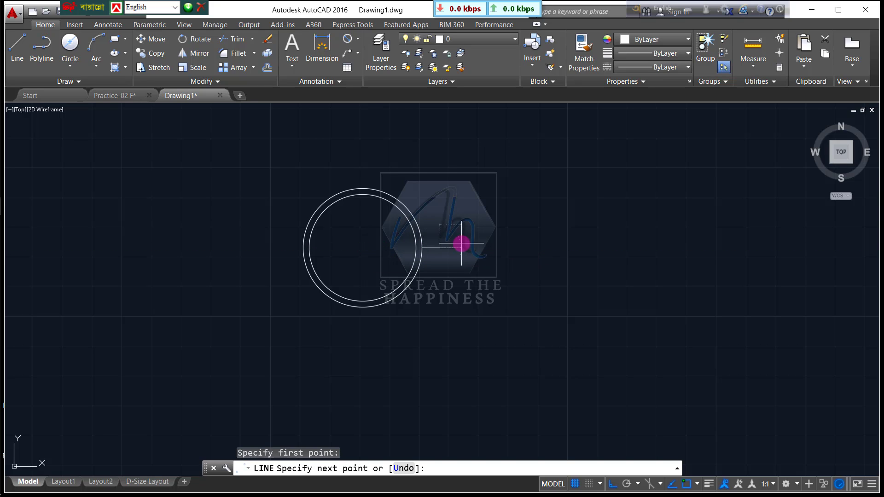
text(0.3)
key(Return)
key(Return)
scroll(411, 247, up, 2)
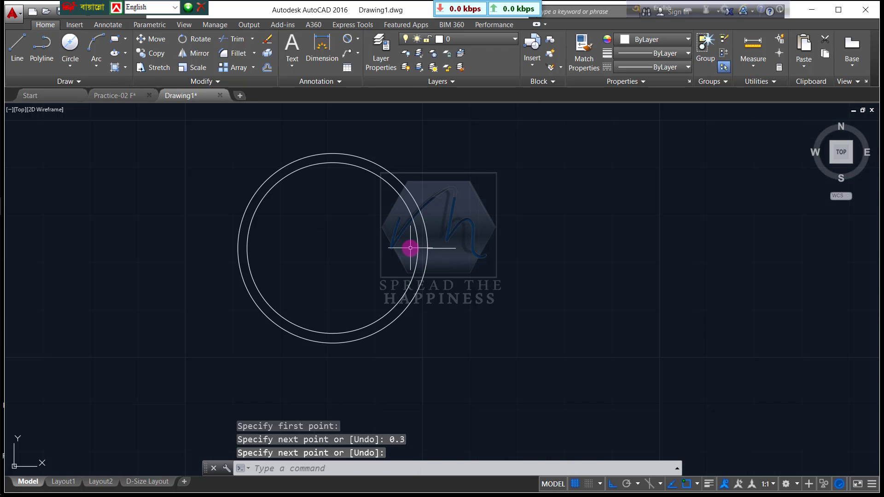
Copy the short line 0.1 above and 0.1 below, then erase the original middle line
click(482, 262)
click(450, 240)
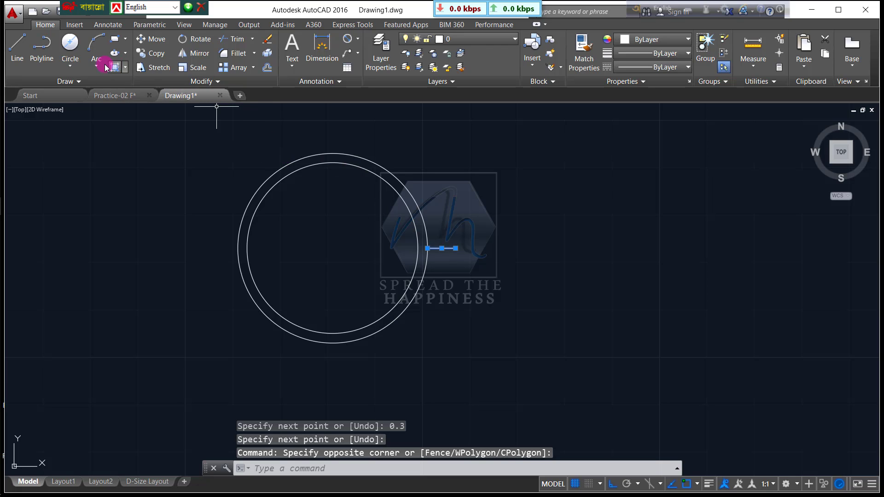
click(145, 53)
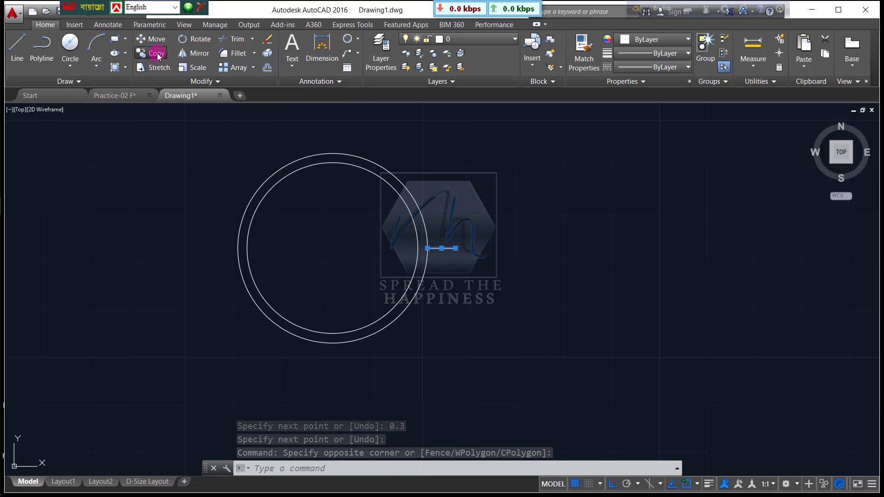
click(442, 249)
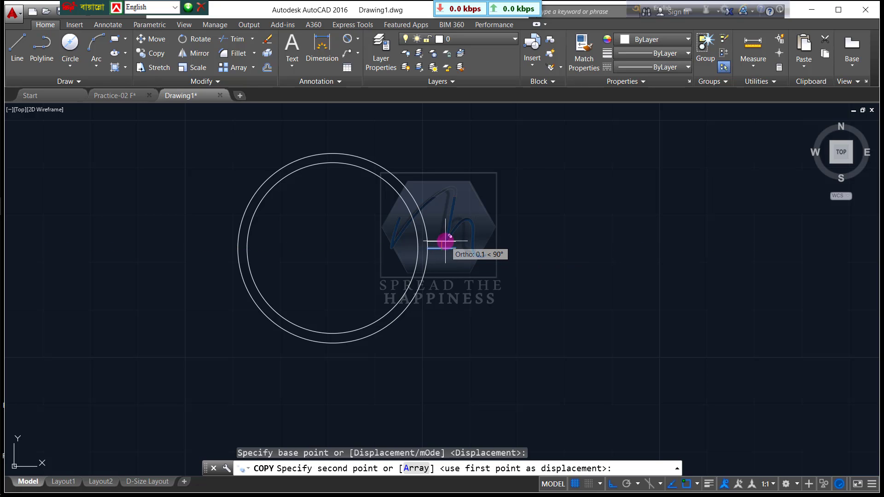
text(.1)
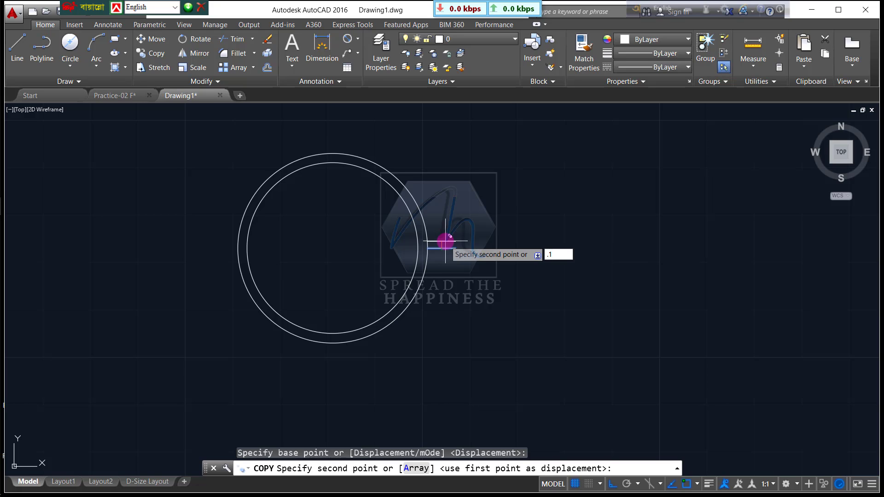
key(Return)
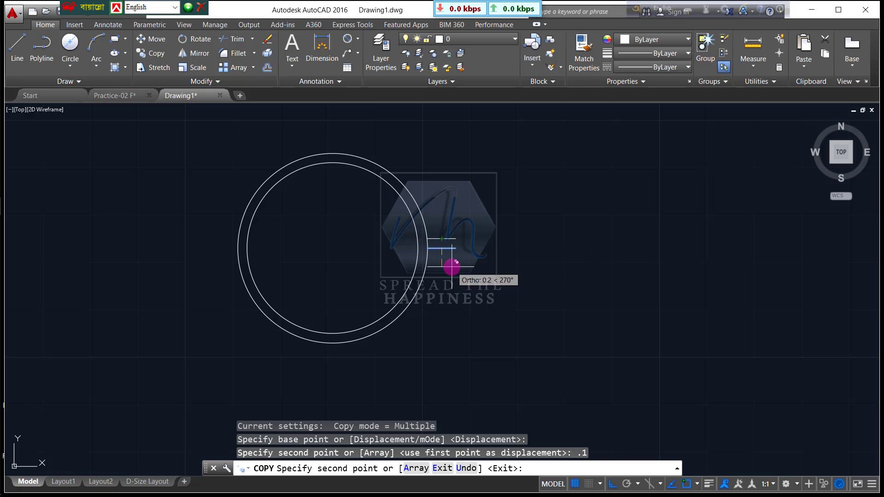
key(Return)
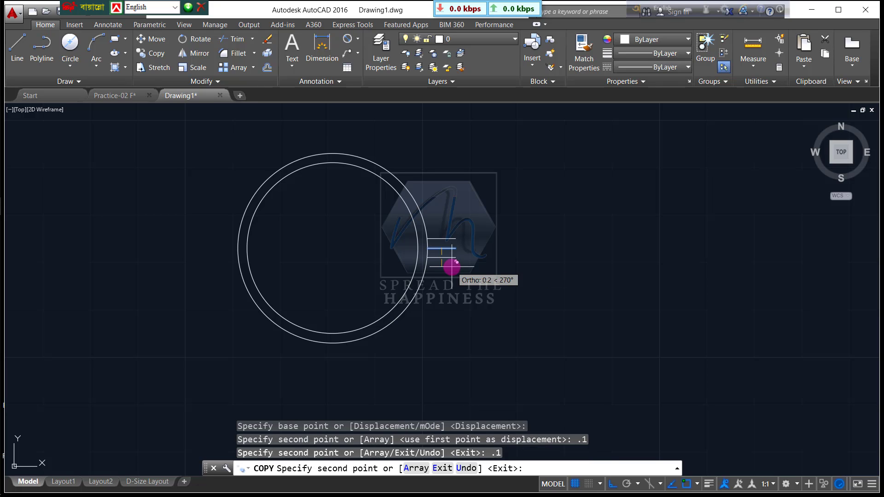
key(Return)
scroll(447, 251, up, 2)
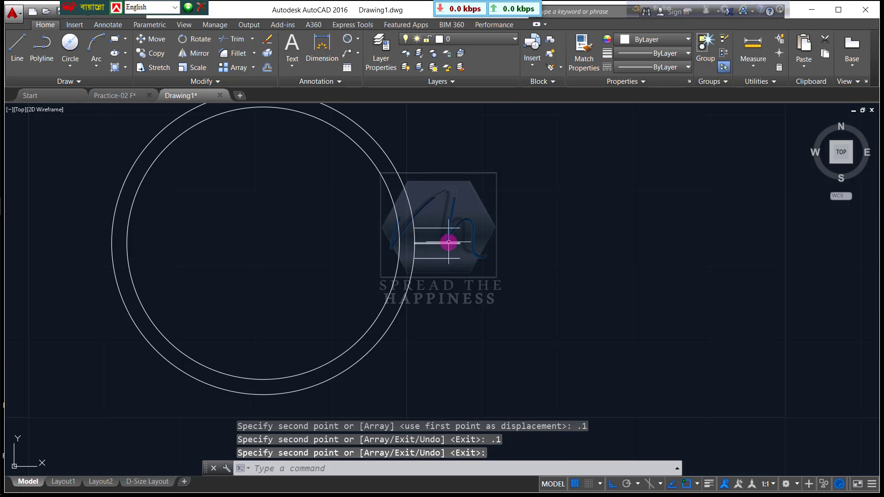
key(Return)
click(449, 242)
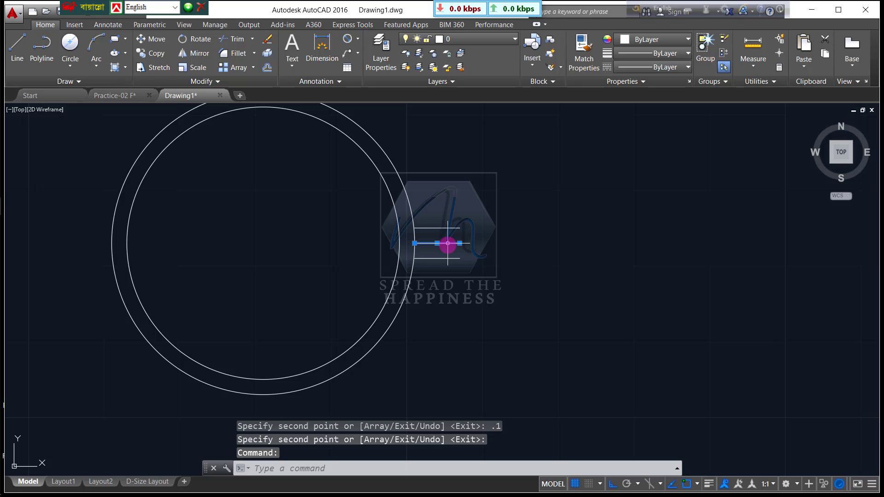
key(Delete)
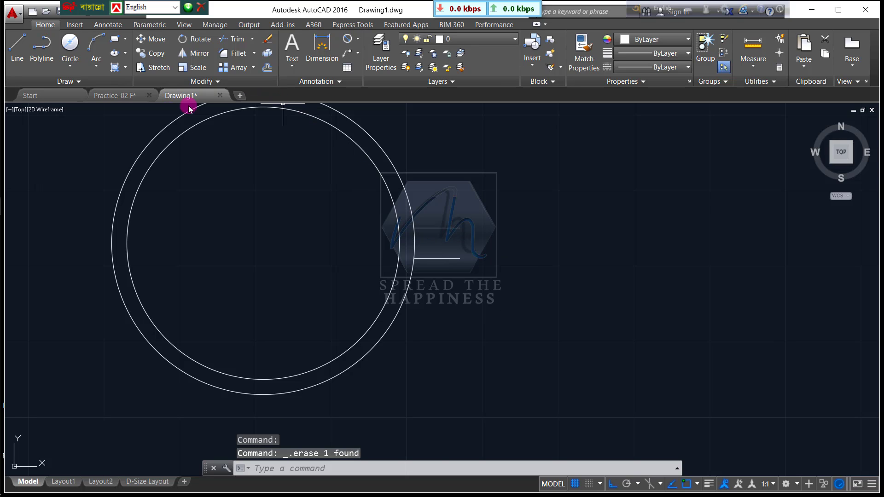
Compare against the Practice-02 F reference drawing, then return to Drawing1
click(134, 94)
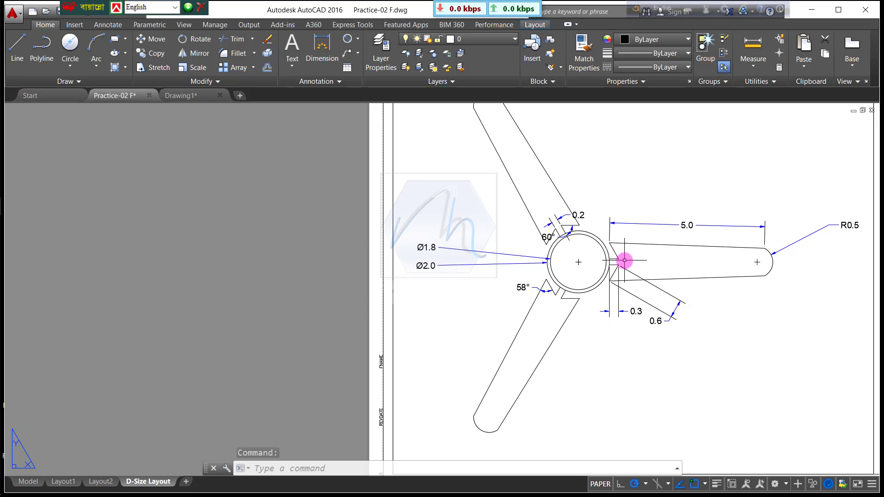
click(197, 97)
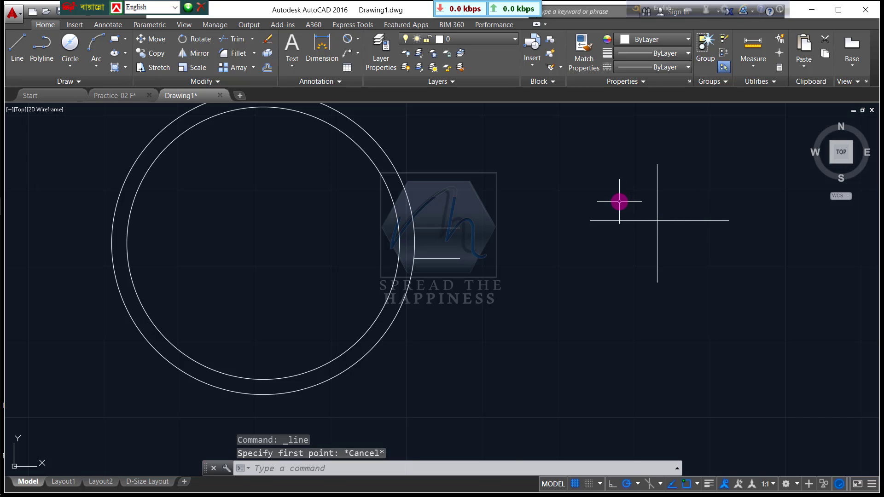
Draw a 0.6 line at 60° from the cross intersection and turn Ortho on
click(17, 48)
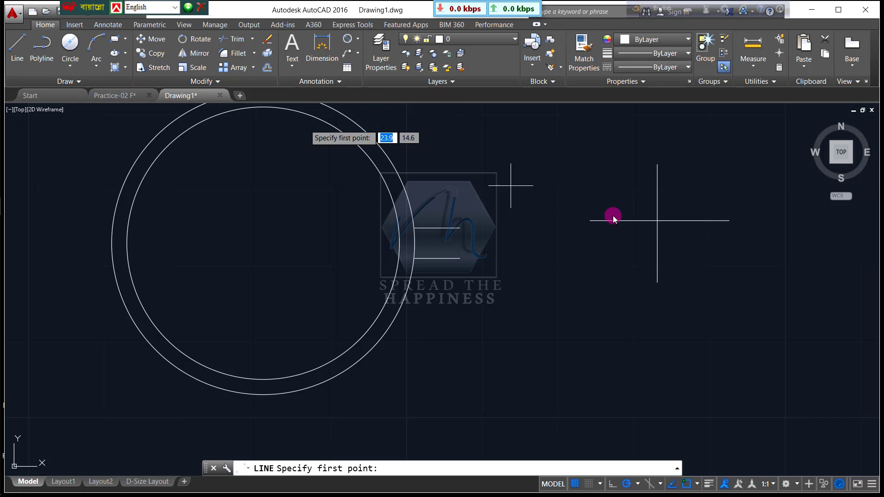
click(657, 220)
text(.6)
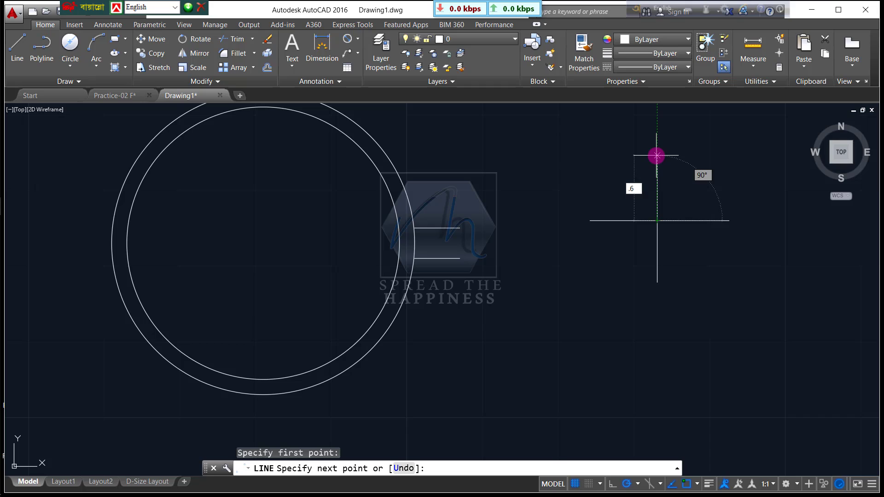
key(Tab)
text(6)
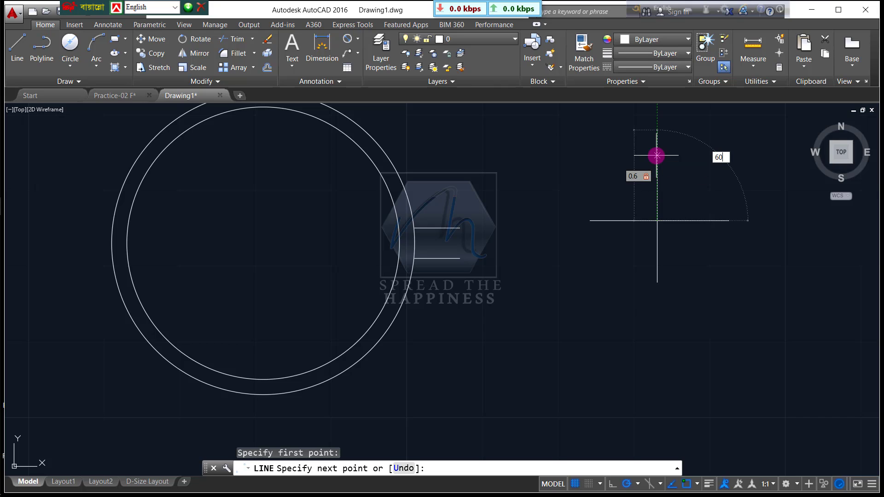
key(Return)
key(Return)
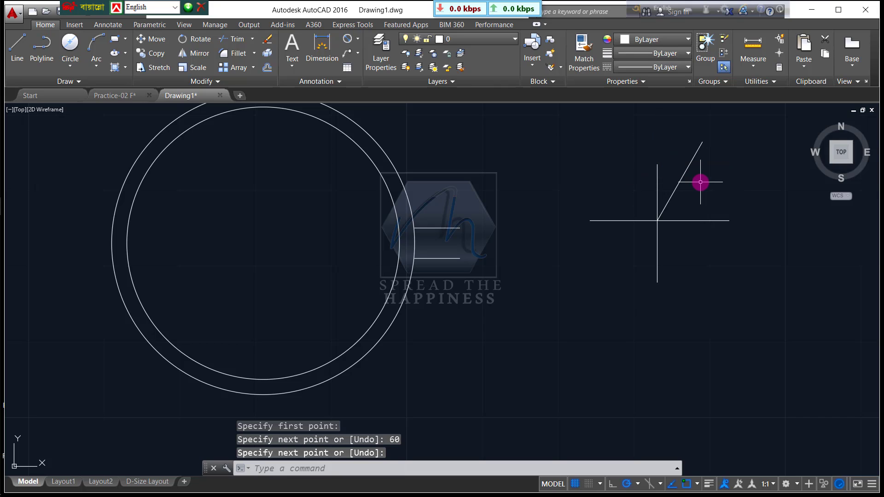
click(614, 483)
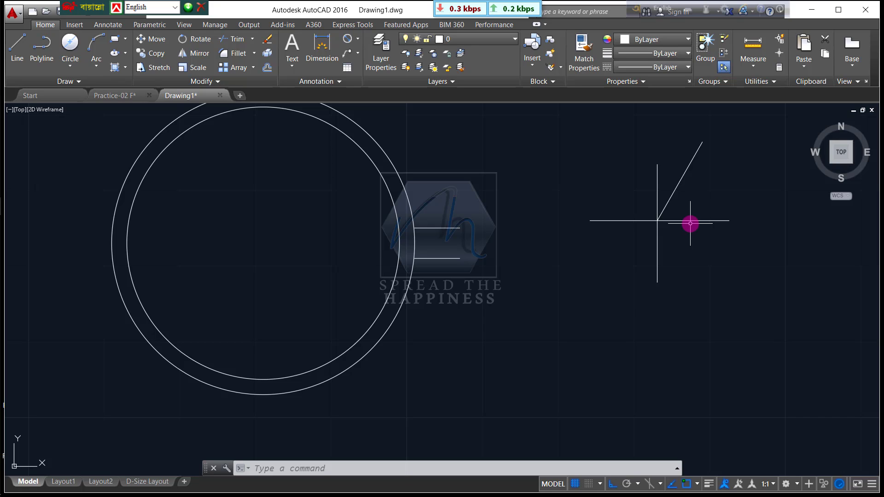
Draw a 0.6 line at 120° from the same intersection, framing circles and V together
click(17, 46)
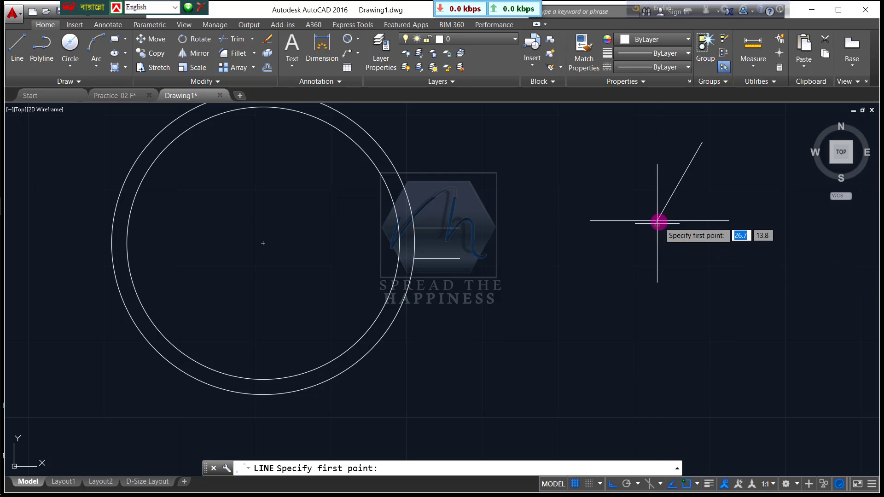
scroll(657, 221, up, 4)
click(651, 219)
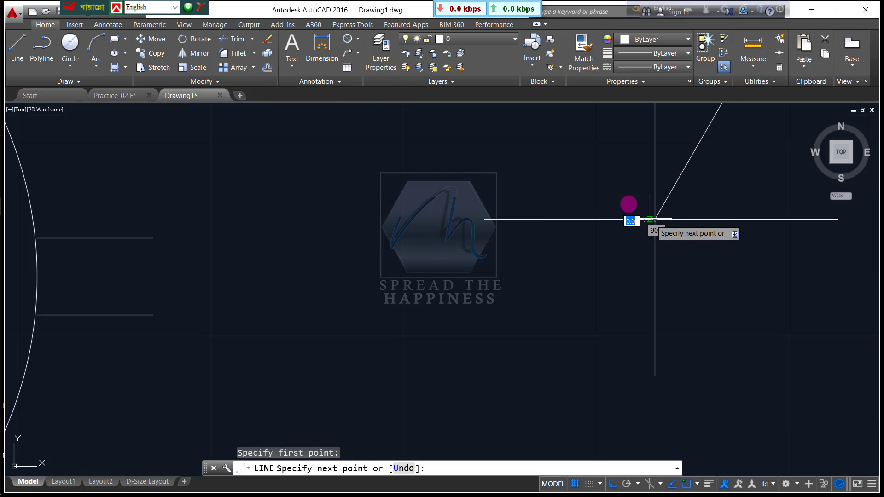
text(.6)
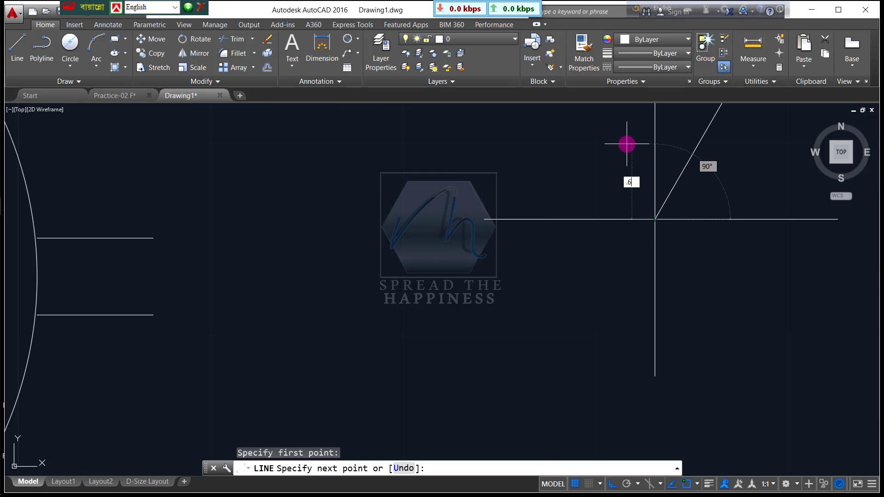
key(Tab)
text(120)
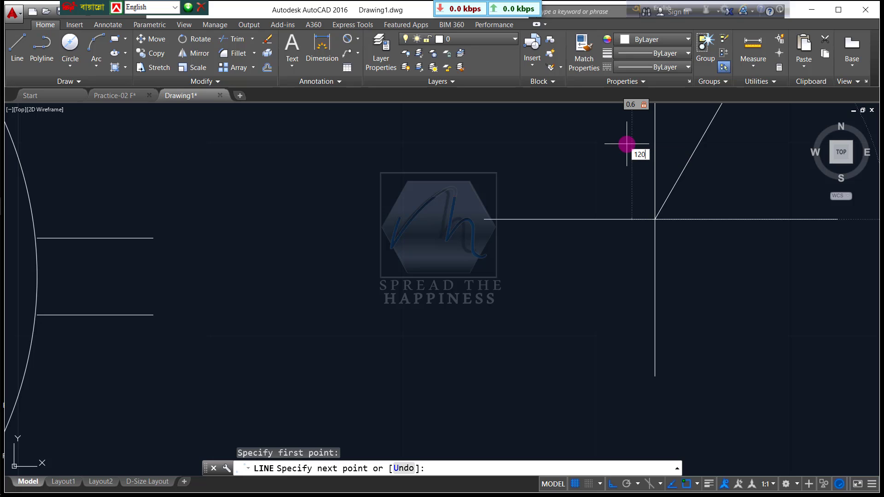
key(Return)
key(Return)
scroll(558, 134, down, 4)
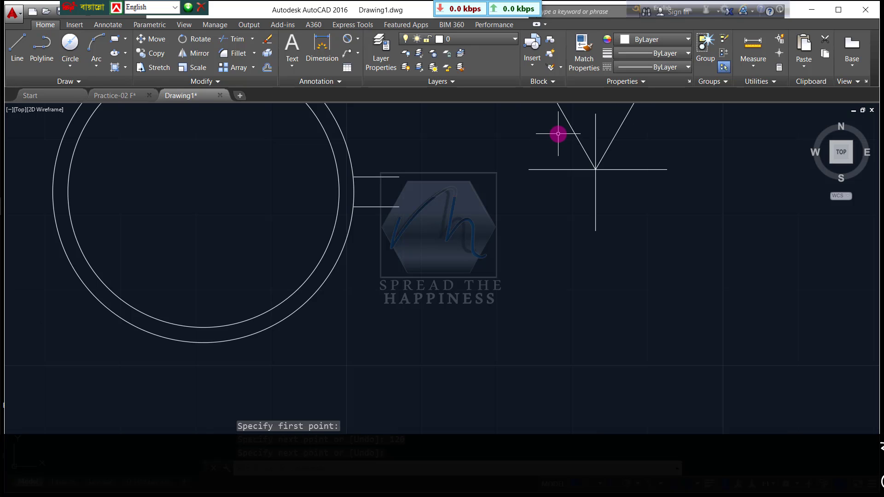
middle_drag(566, 146, 537, 241)
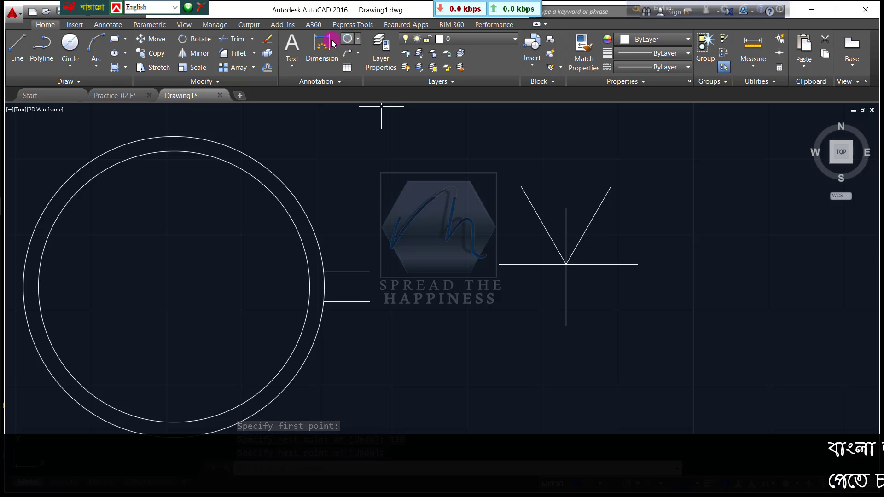
Try an angular dimension on the left diagonal and horizontal line, cancelling the unwanted 120° result
click(358, 53)
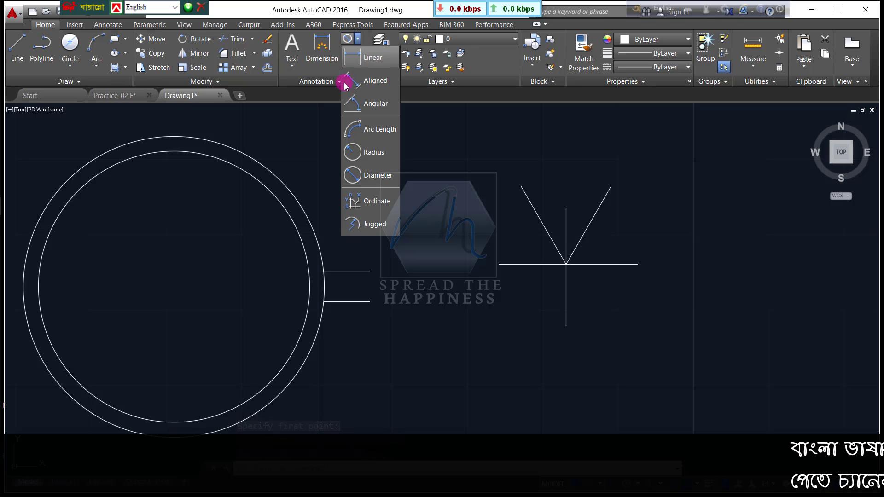
click(359, 109)
click(543, 225)
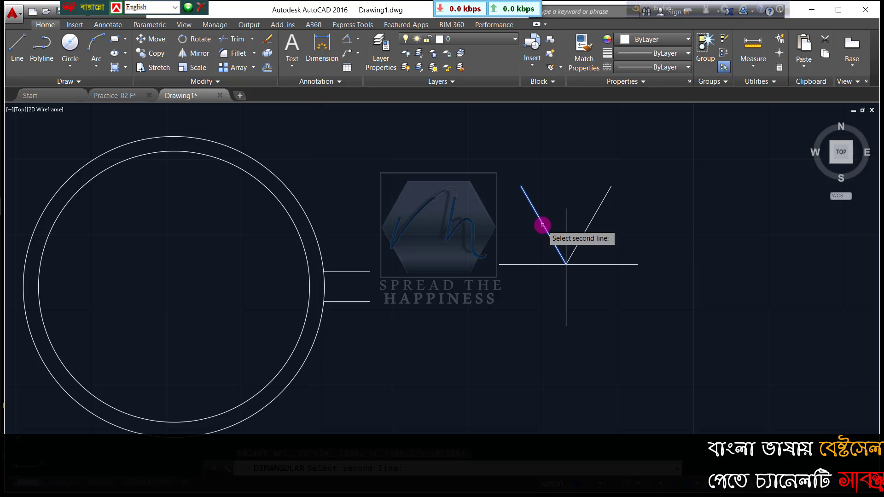
click(611, 262)
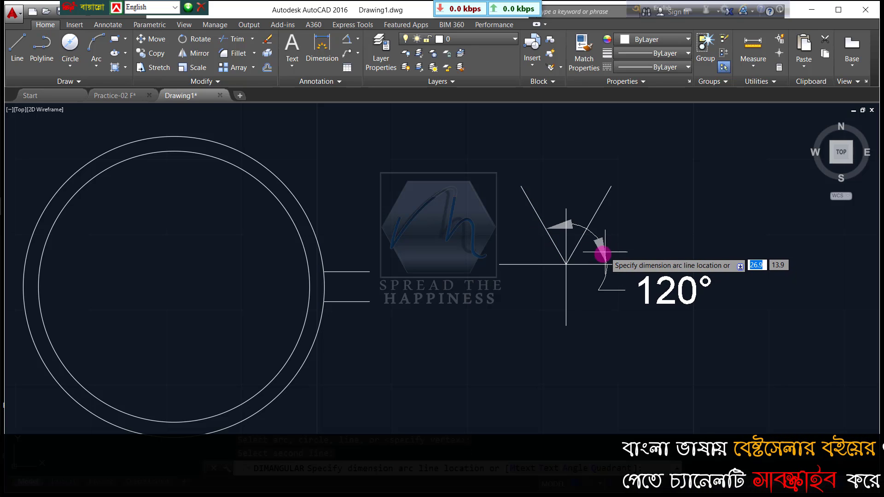
key(Escape)
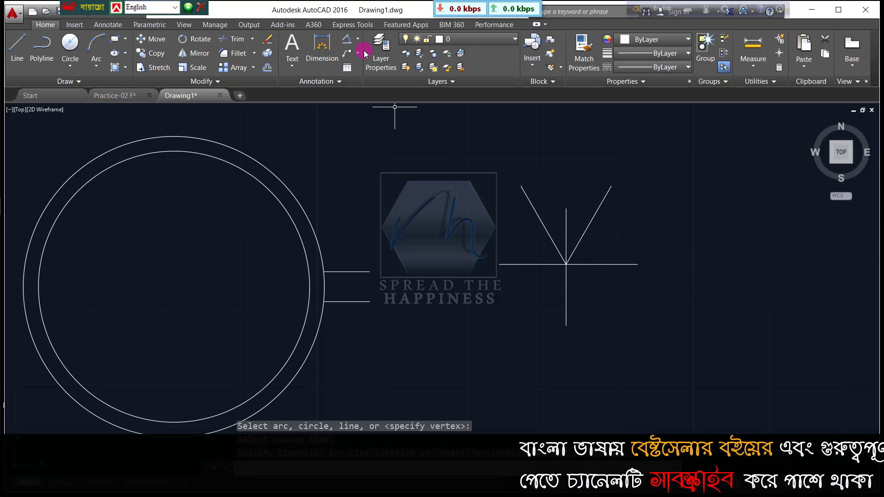
Place the 60° angular dimension between the left diagonal and horizontal line, then view Practice-02 F
click(348, 40)
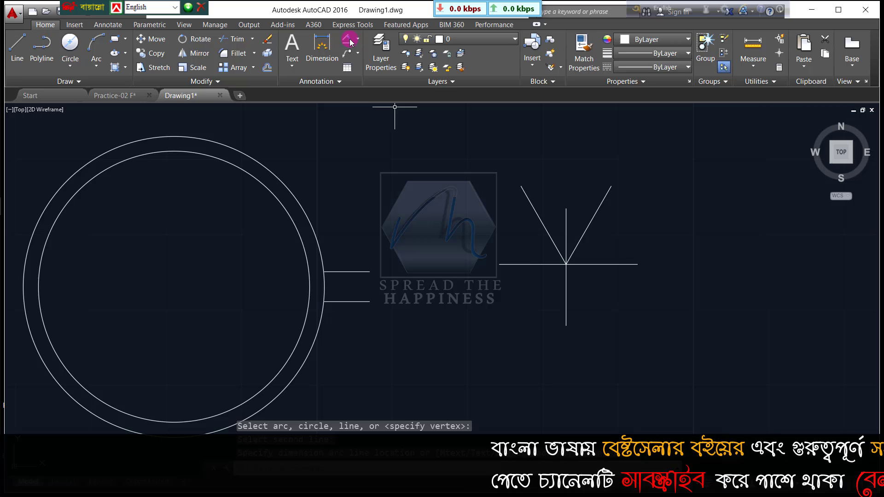
click(549, 240)
click(546, 263)
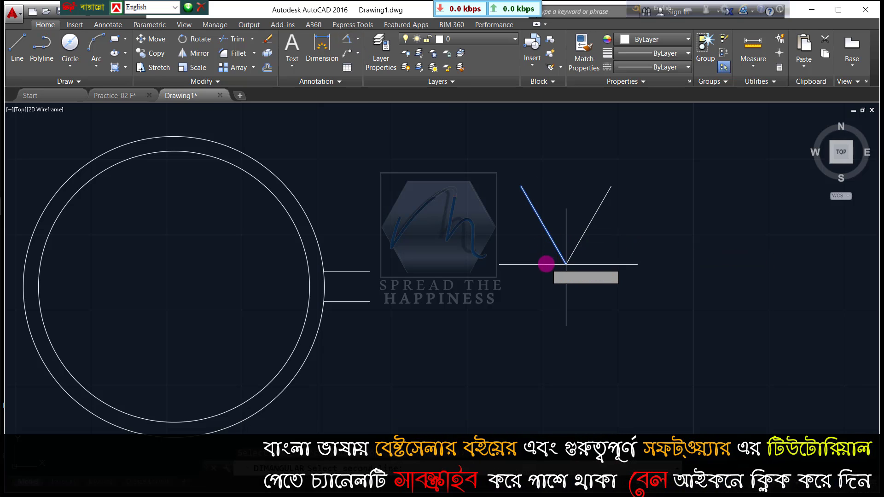
click(540, 256)
key(space)
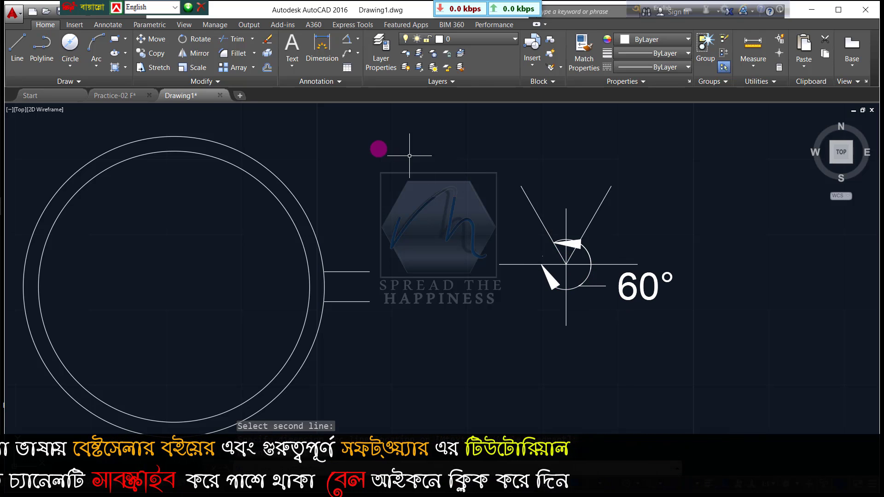
click(124, 96)
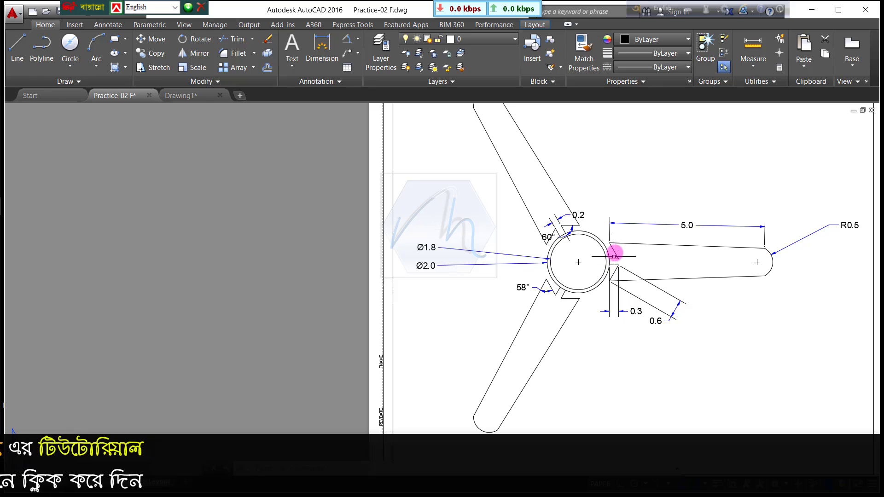
Back in Drawing1, window-select and erase the angle dimension and helper lines
click(197, 94)
click(448, 159)
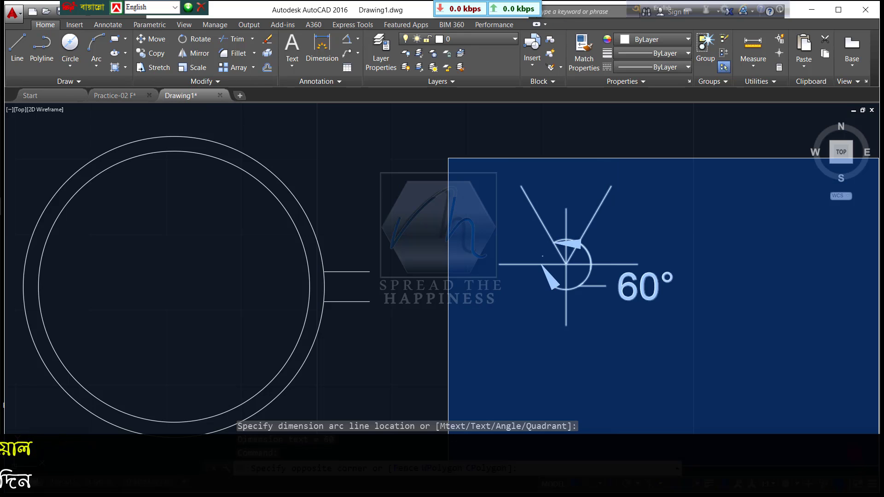
click(782, 393)
key(Delete)
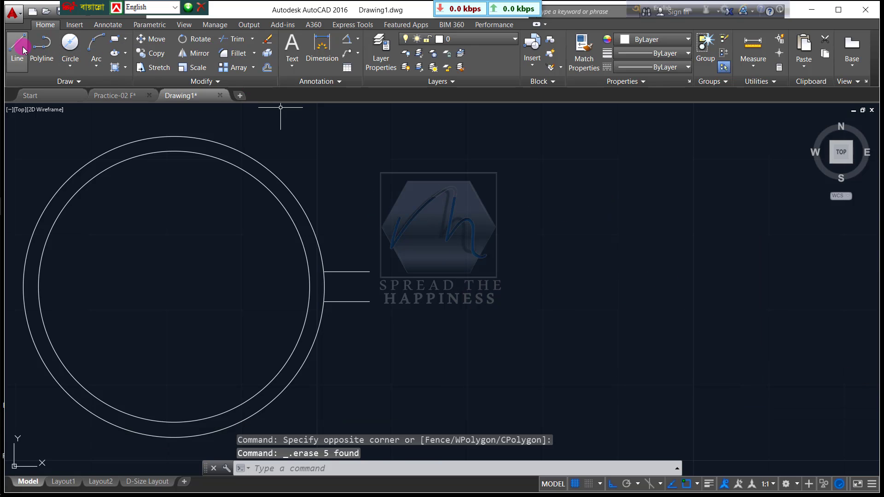
Draw a 0.6 line at 120° from the upper short line's end, then check the reference
click(23, 46)
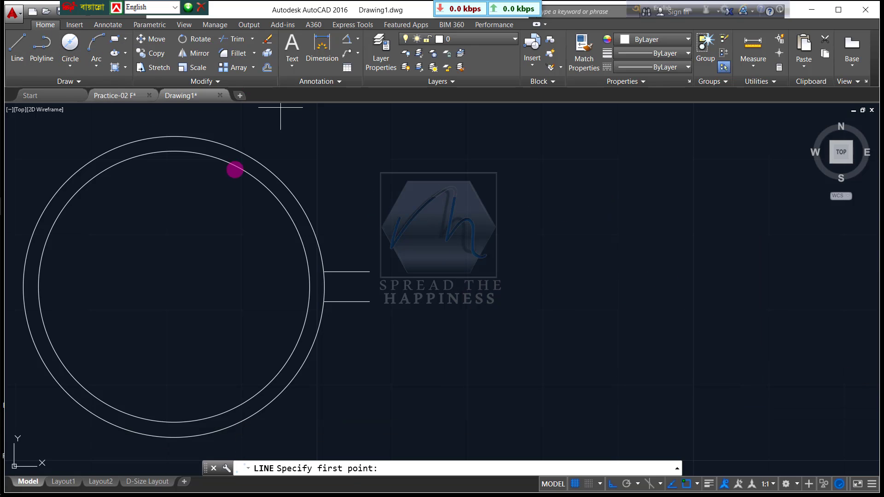
click(370, 272)
text(.6)
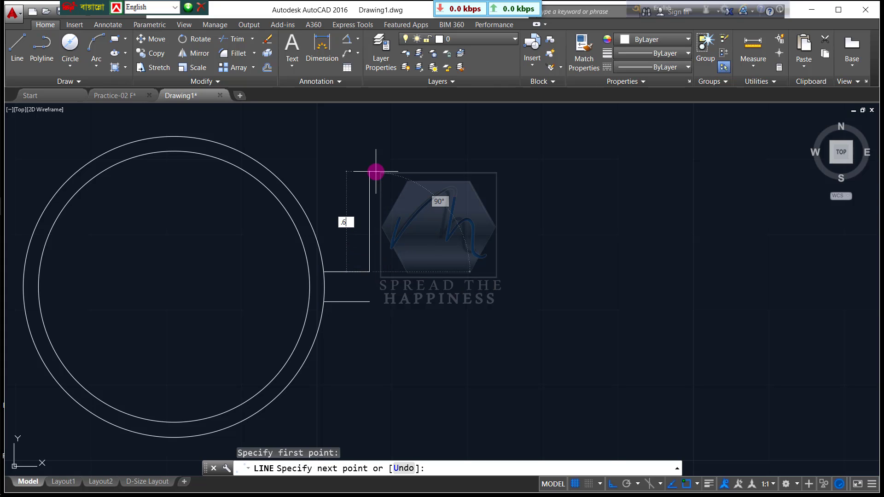
key(Tab)
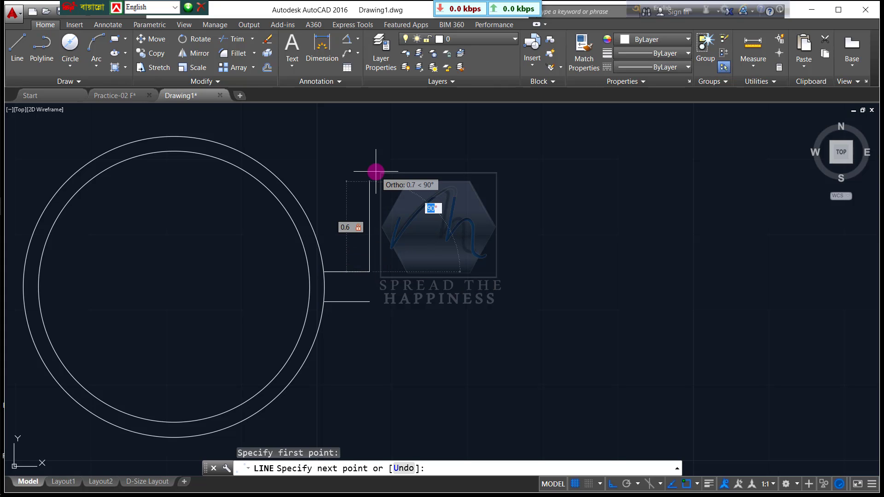
text(120)
key(Return)
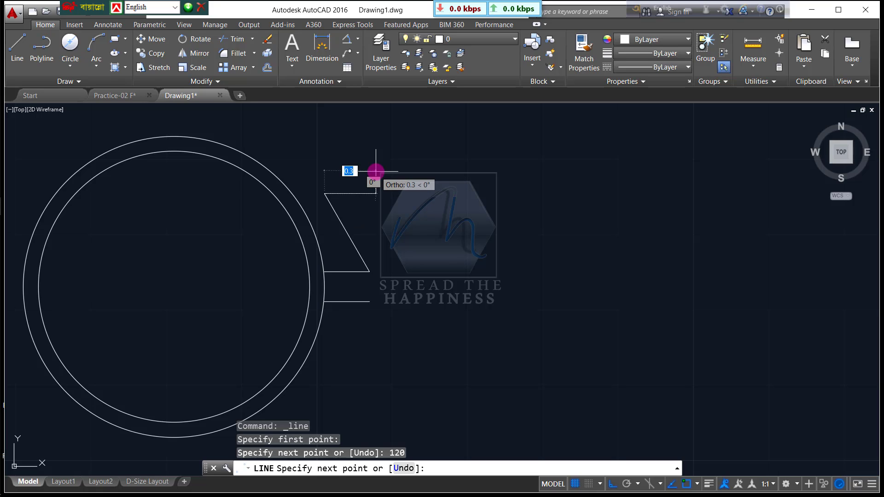
key(Return)
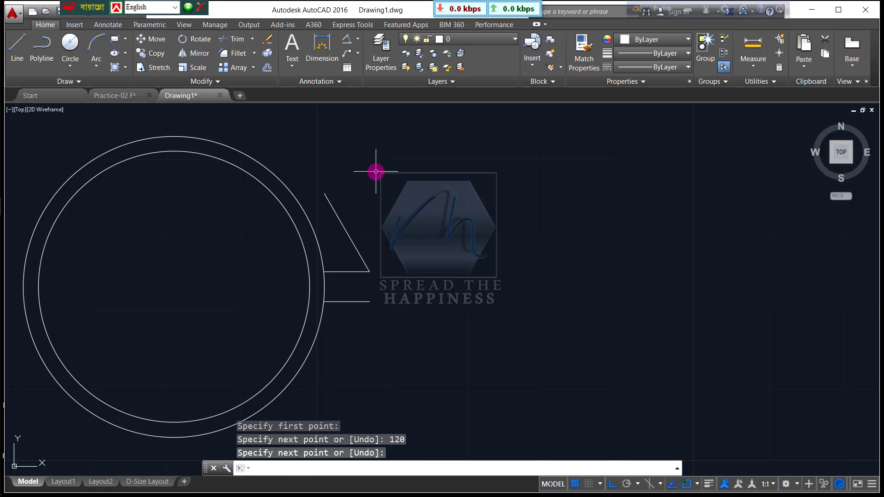
click(137, 93)
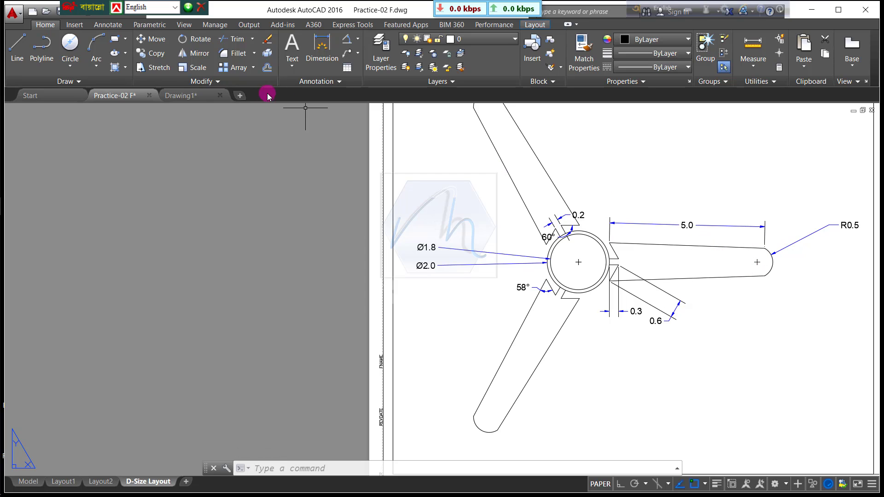
In Drawing1, draw a 0.5 line from the slanted line's top
click(205, 99)
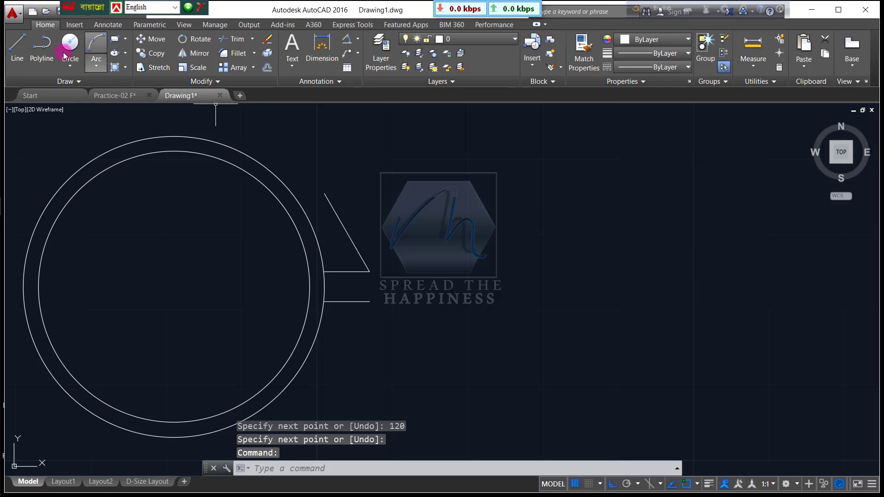
click(17, 49)
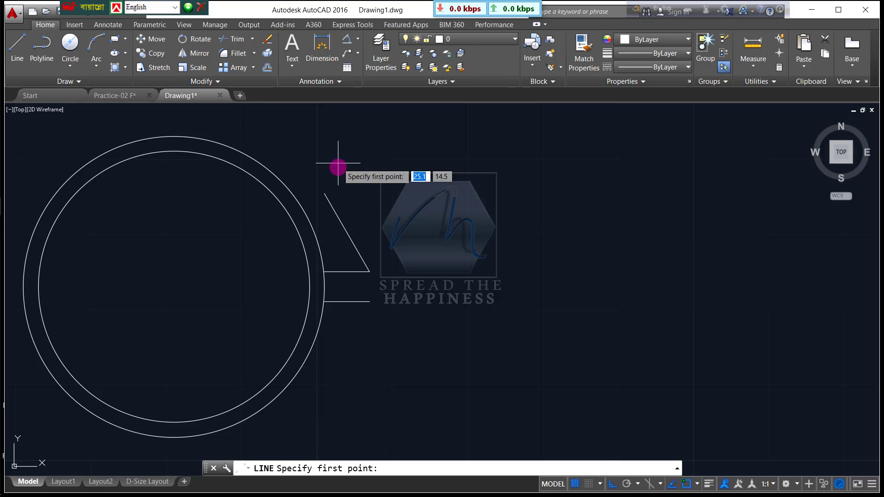
click(324, 193)
text(.)
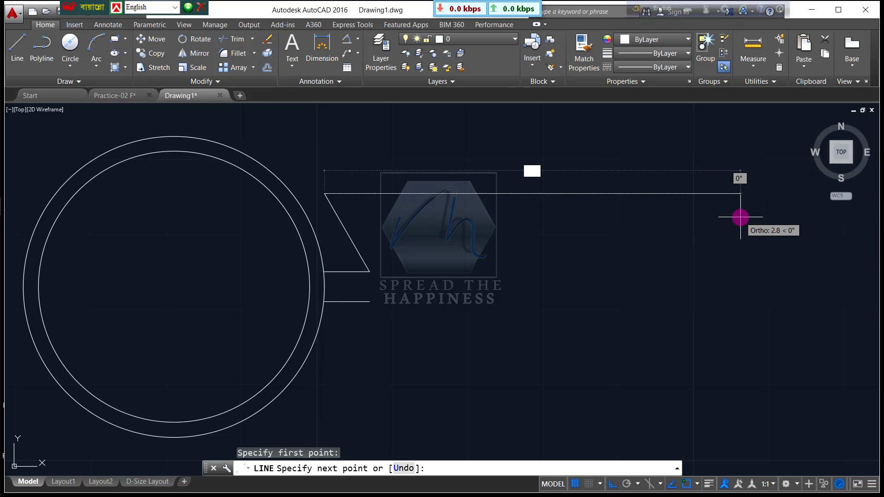
text(5)
key(Return)
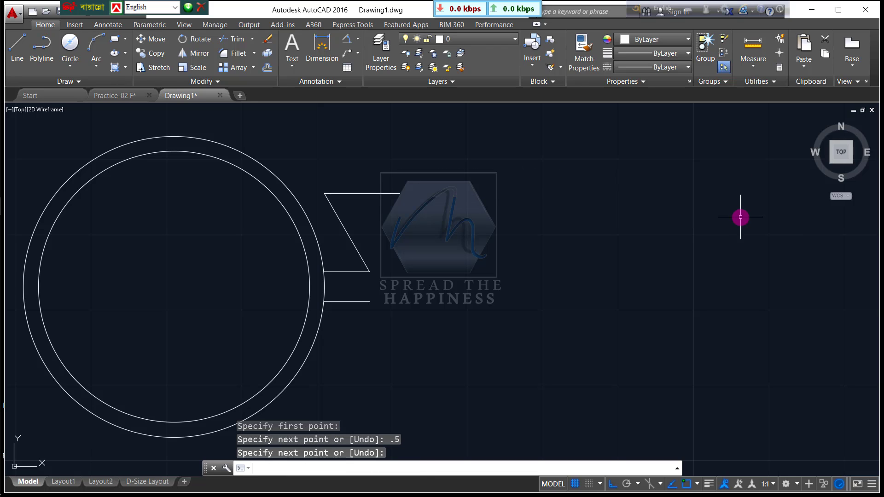
key(Return)
After rechecking the reference, draw a 5-unit horizontal line from the slanted line's top and recenter the view
click(131, 95)
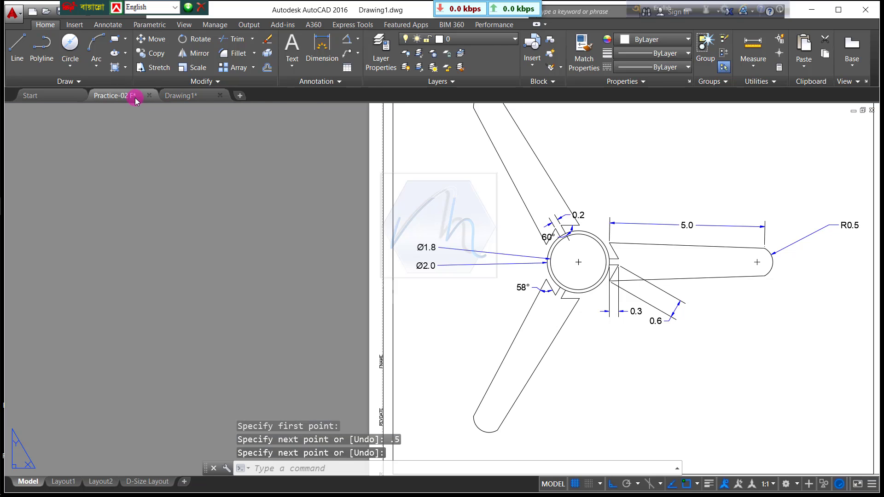
click(179, 97)
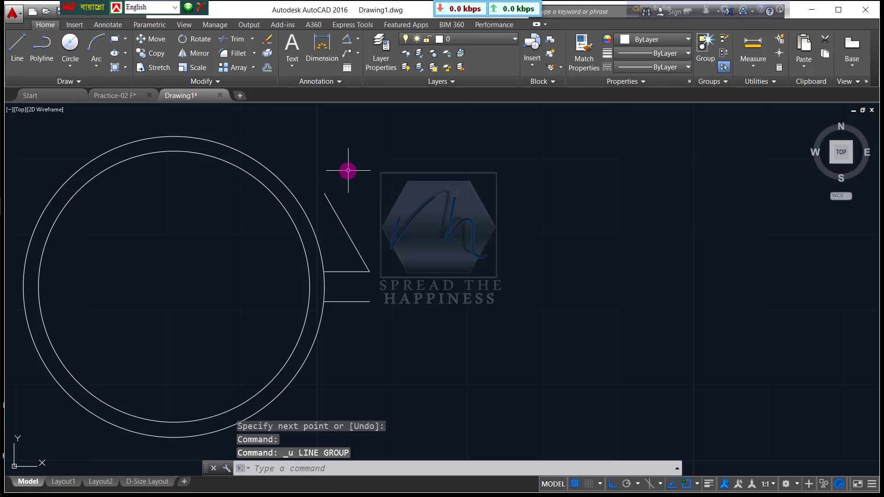
click(17, 46)
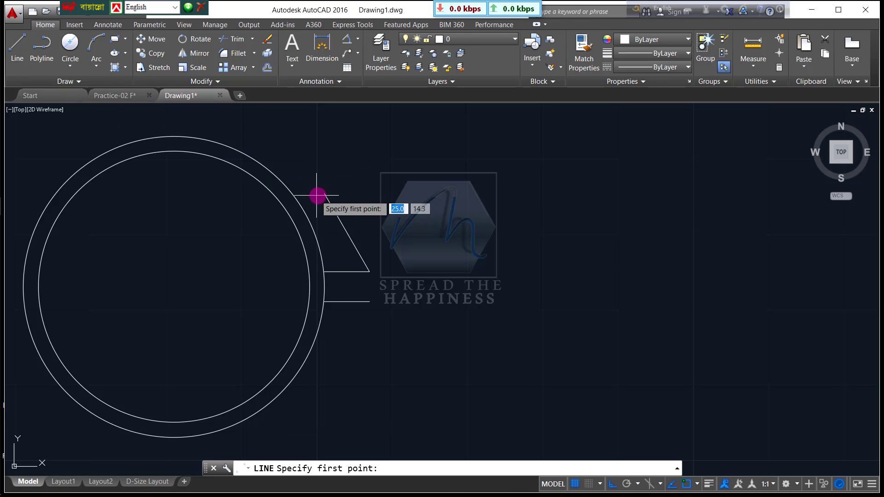
click(325, 194)
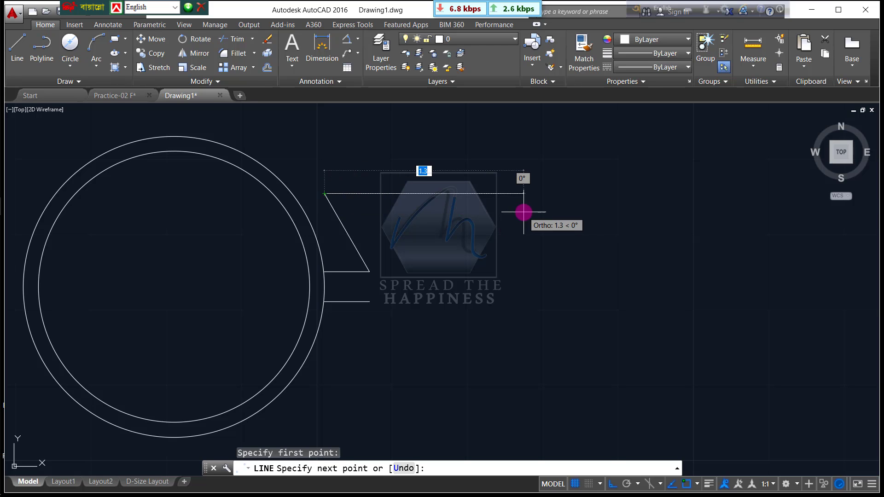
text(5)
key(Return)
key(Return)
scroll(533, 199, down, 2)
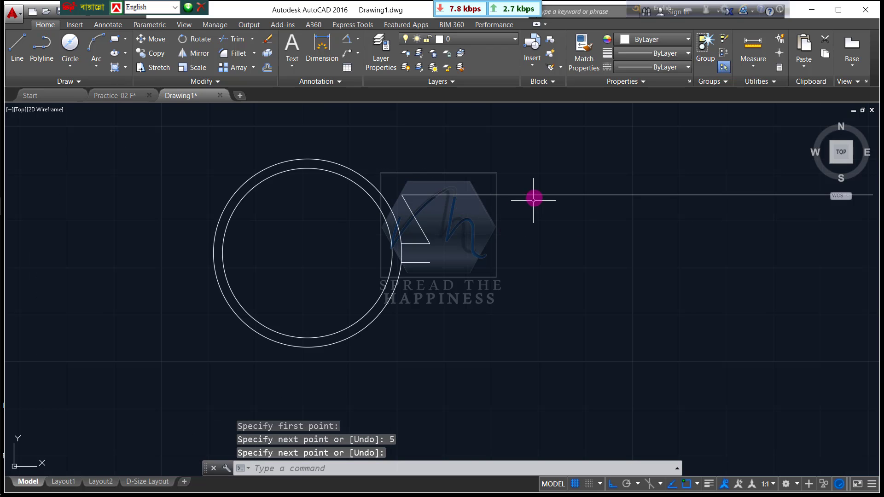
scroll(596, 142, down, 2)
middle_drag(643, 209, 559, 251)
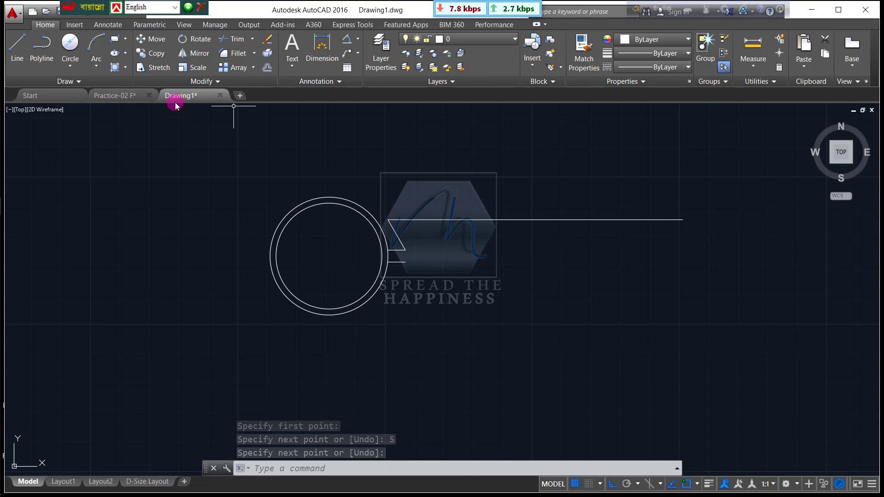
click(133, 98)
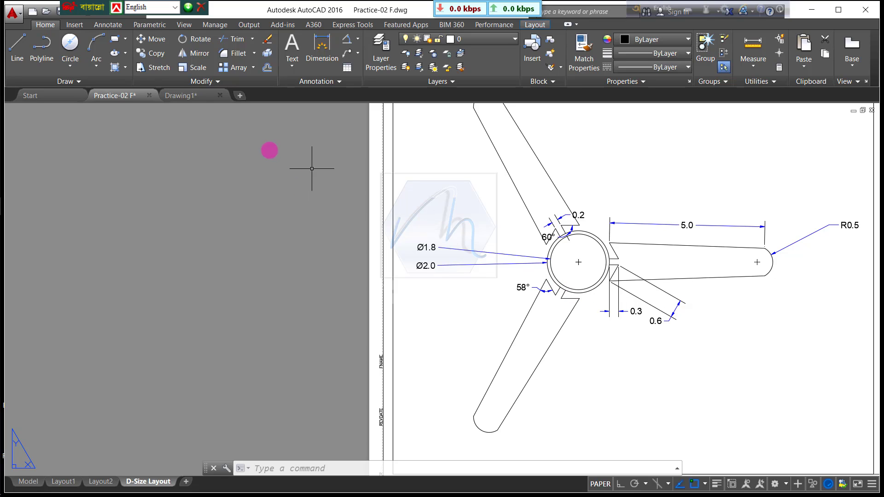
click(184, 95)
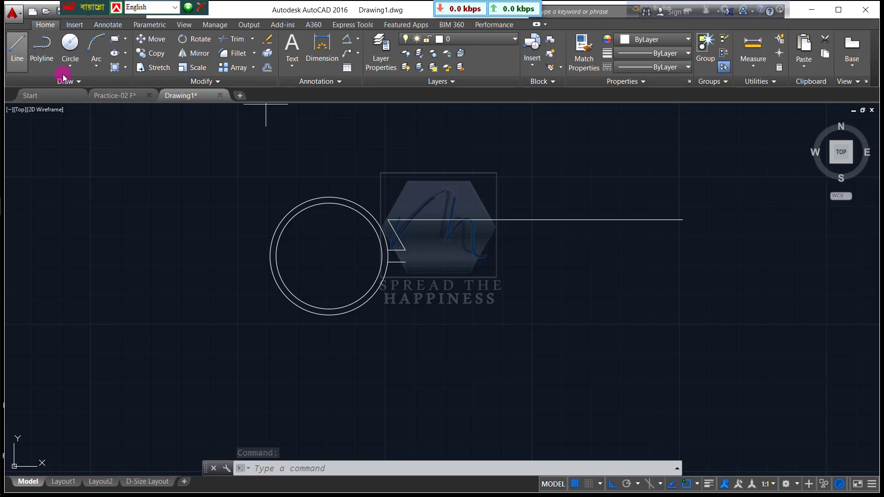
Draw a 5.0 line at 358° starting on the outer circle
text(l)
key(Return)
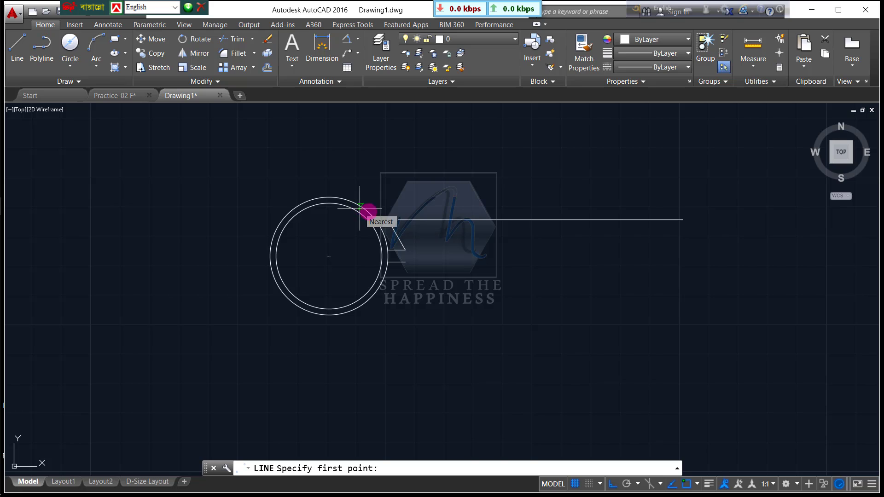
click(388, 218)
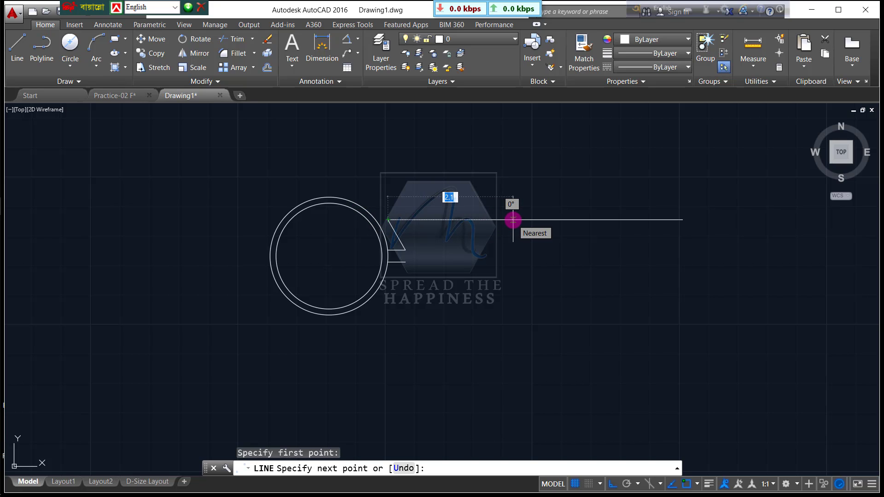
key(Tab)
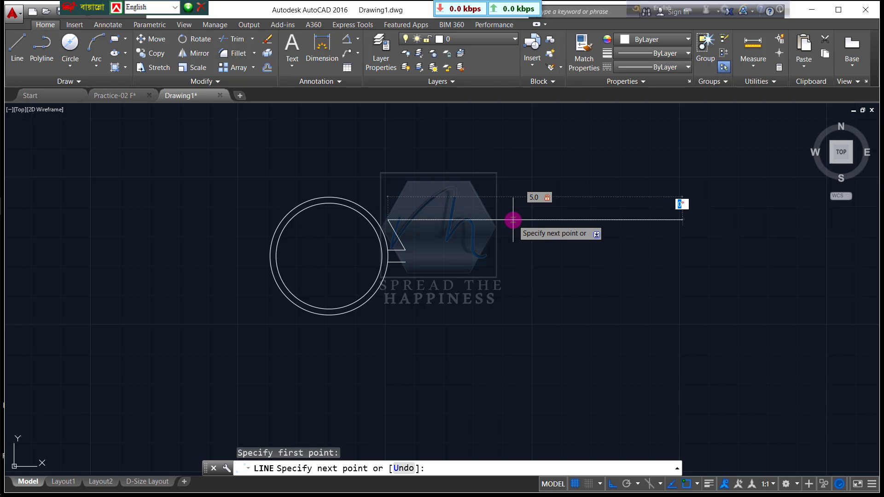
text(358)
key(Return)
key(Return)
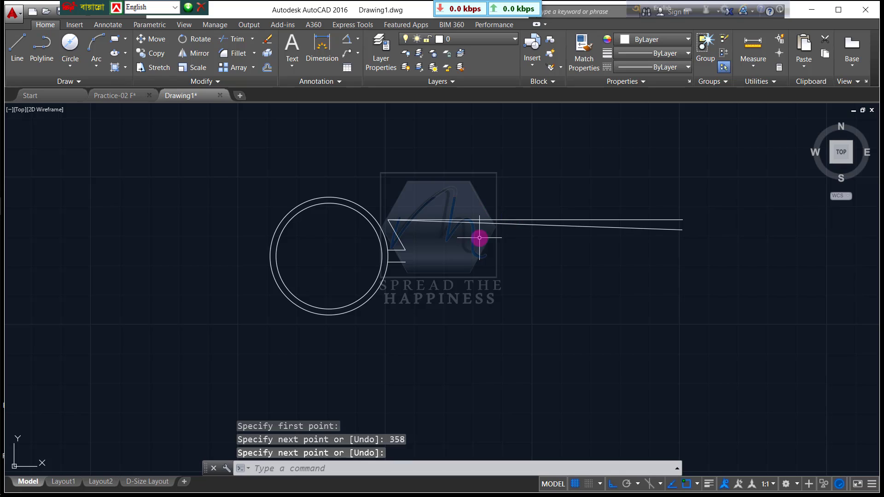
scroll(611, 227, up, 2)
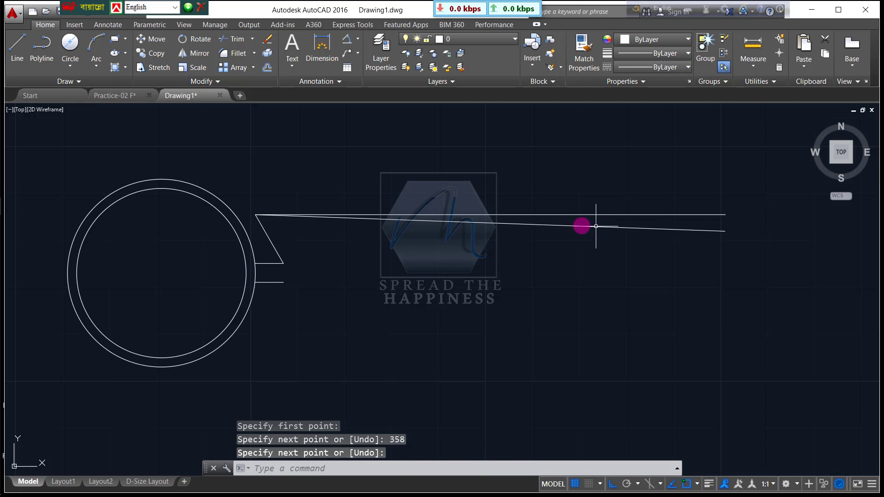
Add trial 58° and 60° angular dimensions at the notch, then undo them
click(345, 40)
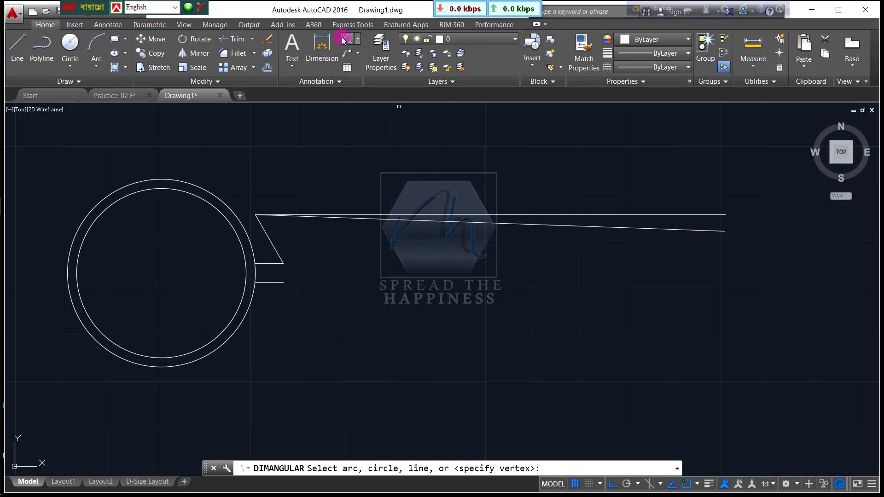
click(271, 243)
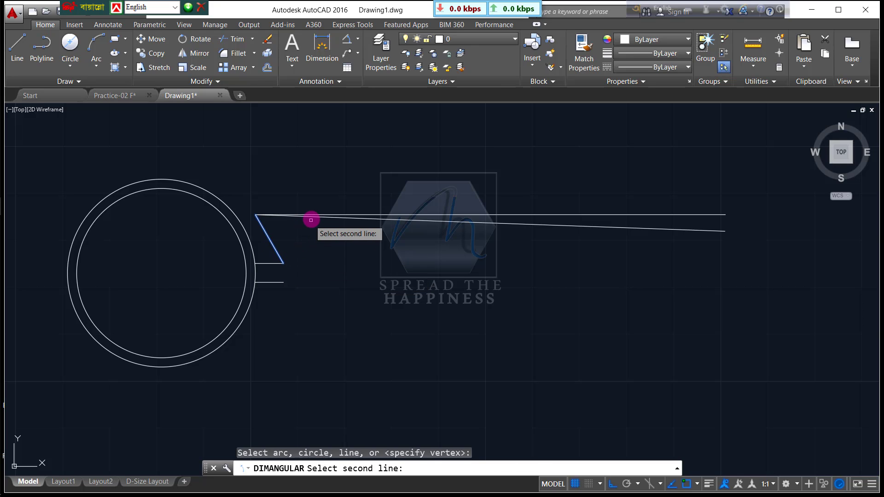
click(312, 218)
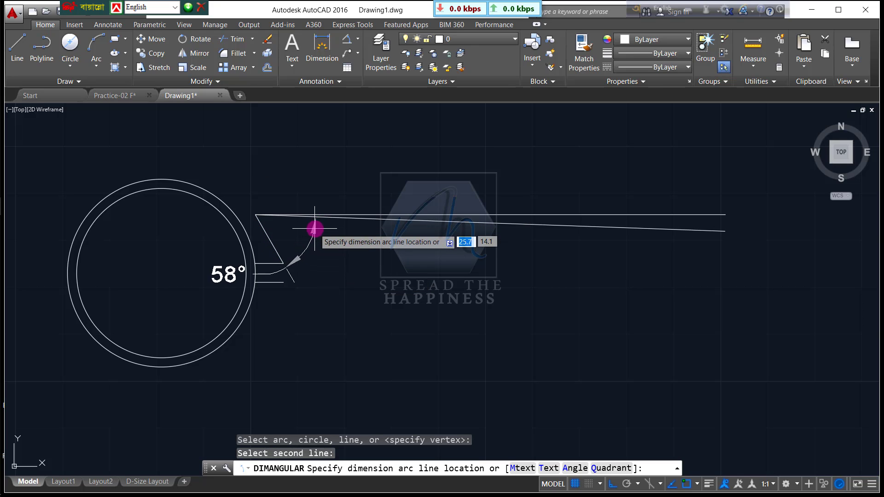
click(316, 229)
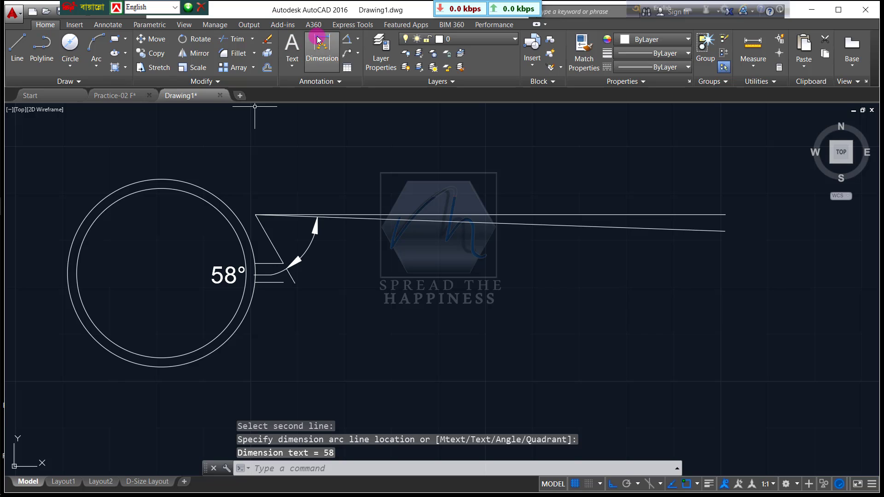
click(349, 39)
click(268, 241)
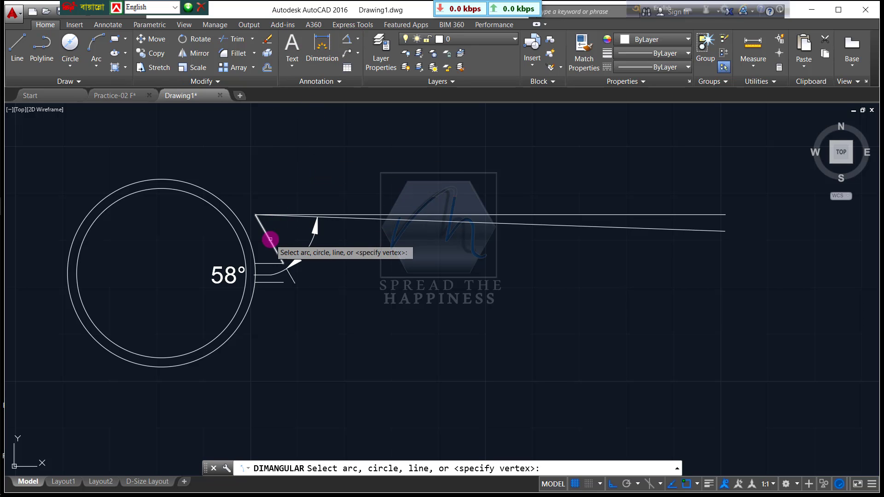
click(492, 214)
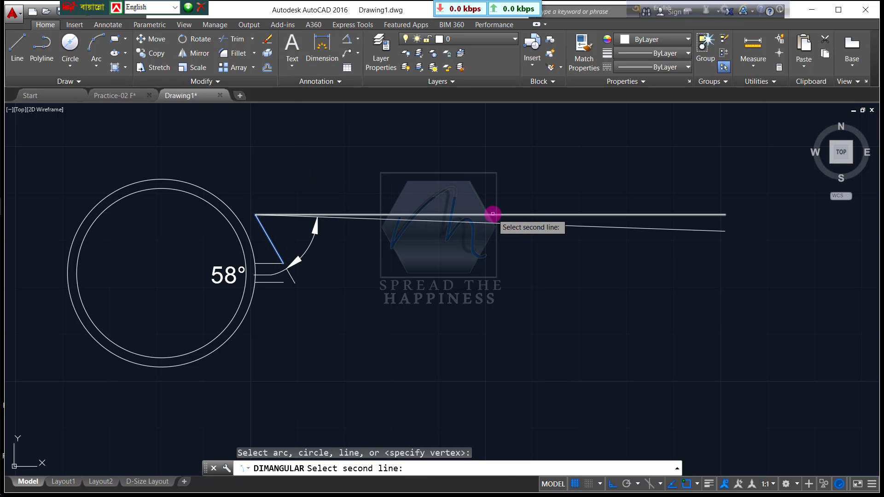
click(492, 214)
click(361, 241)
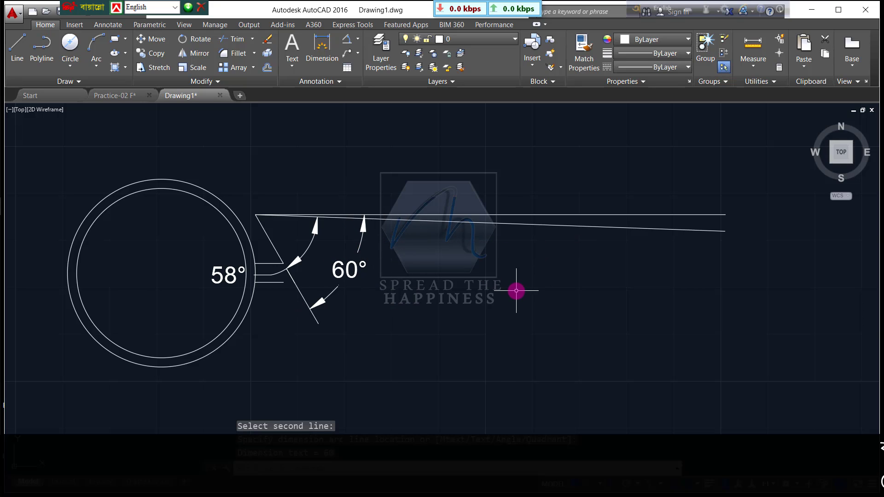
key(ctrl+z)
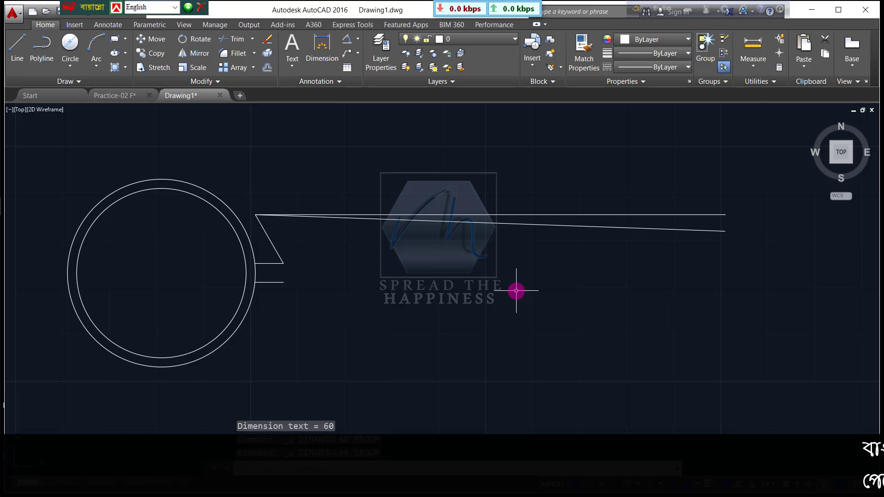
Delete the stray horizontal line and copy the notch and upper blade edge just below
click(671, 215)
key(Delete)
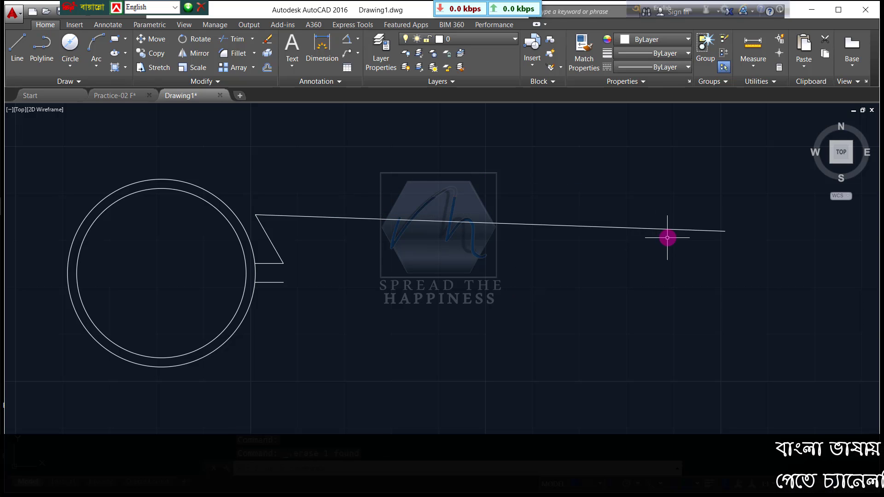
click(407, 192)
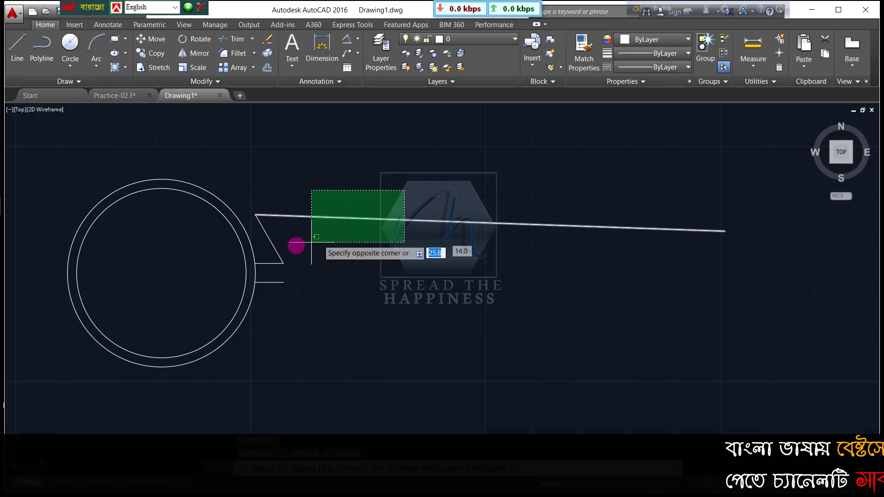
click(268, 251)
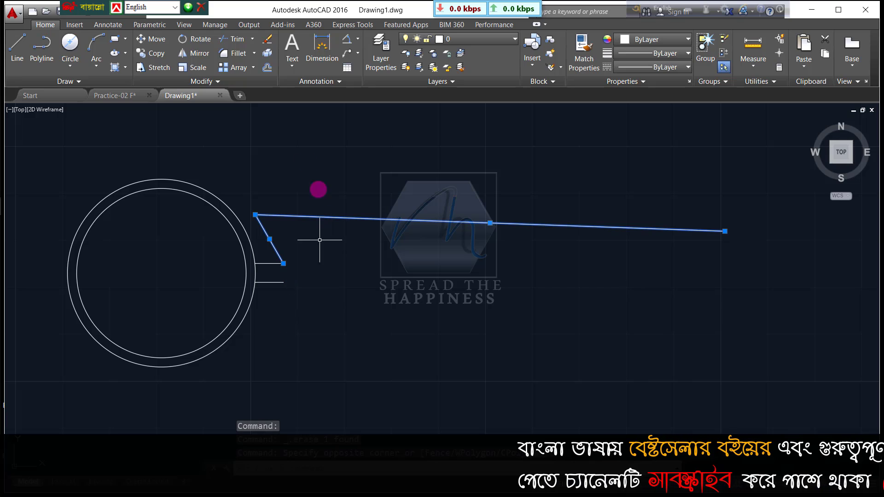
click(159, 56)
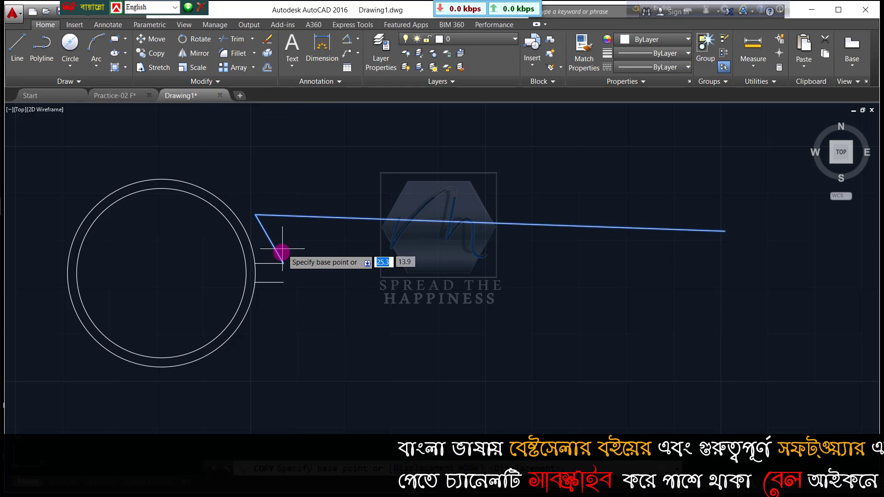
click(283, 263)
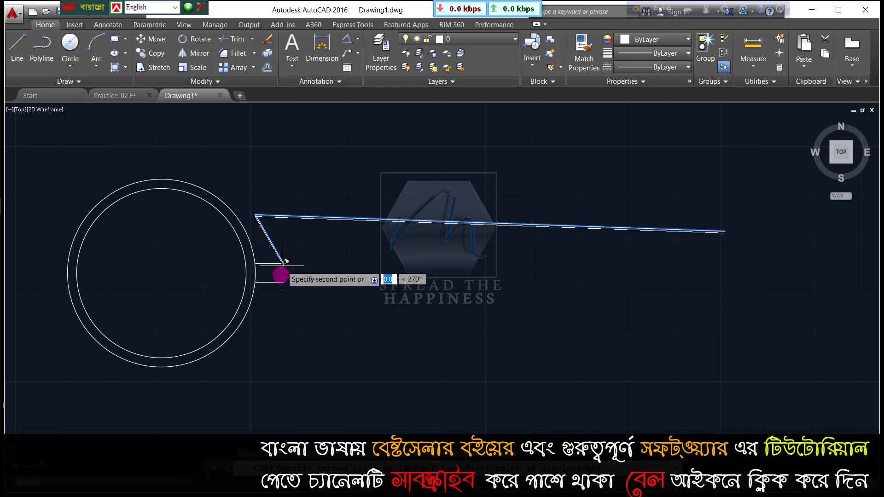
click(283, 282)
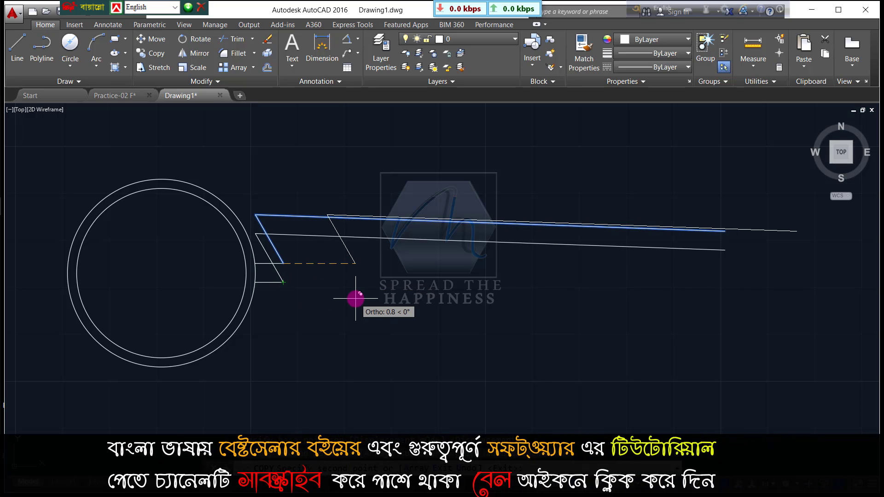
key(Escape)
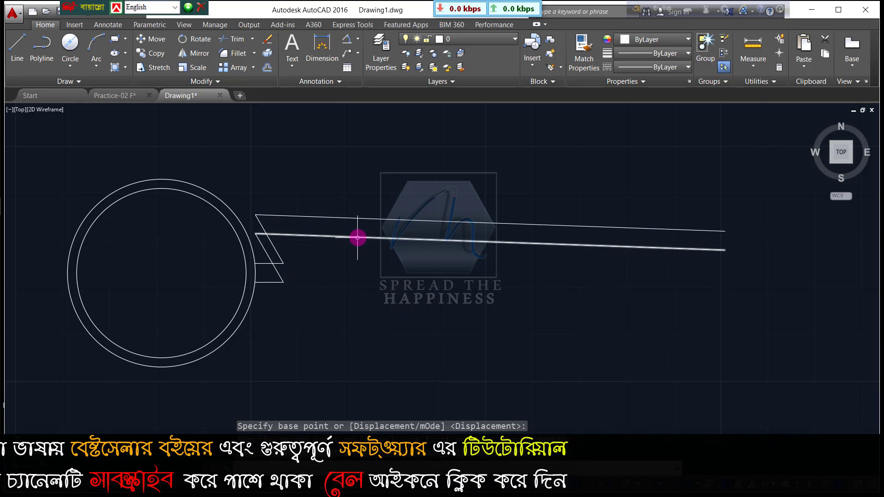
click(354, 236)
key(Escape)
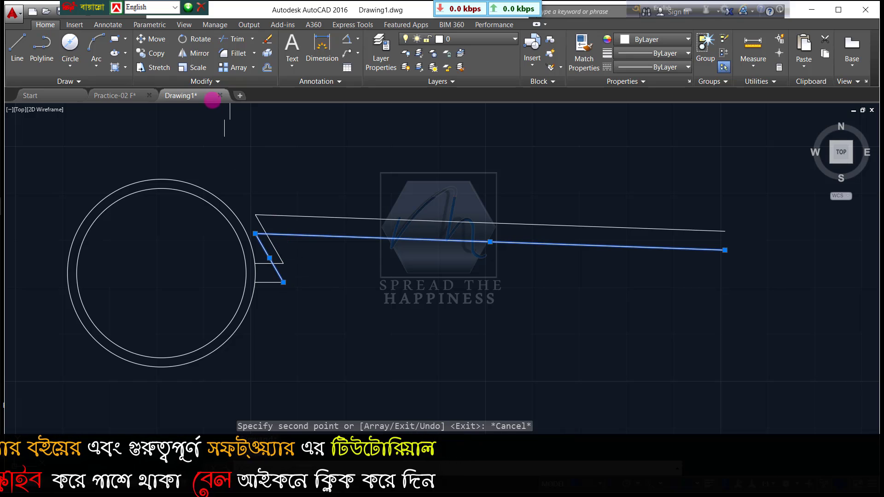
Mirror the copied notch and edge across the notch-corner line, erasing the source, then view Practice-02 F
click(195, 54)
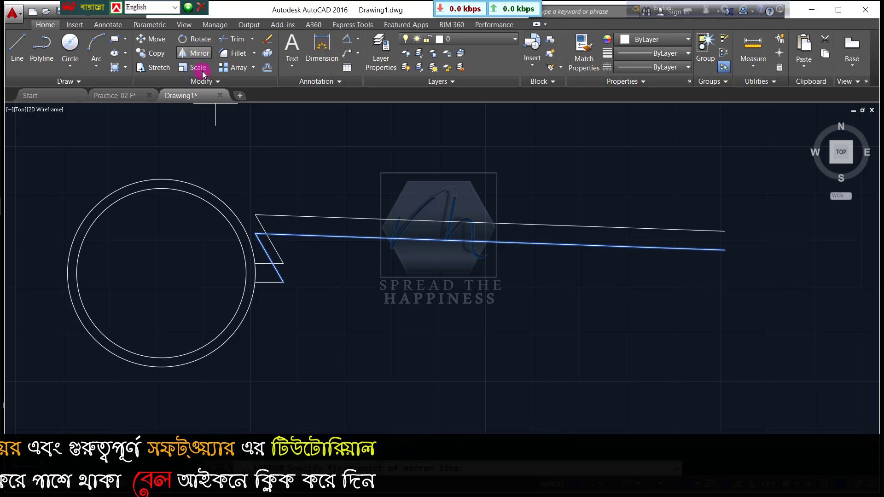
click(283, 281)
click(376, 293)
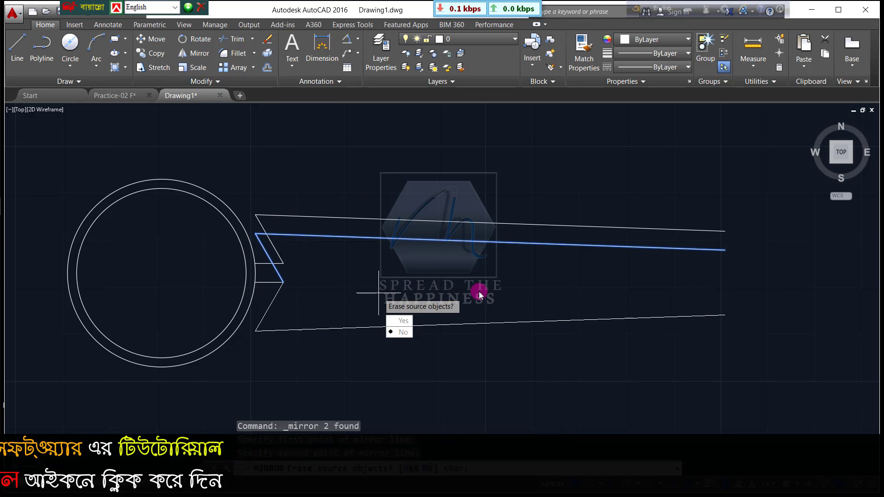
click(403, 320)
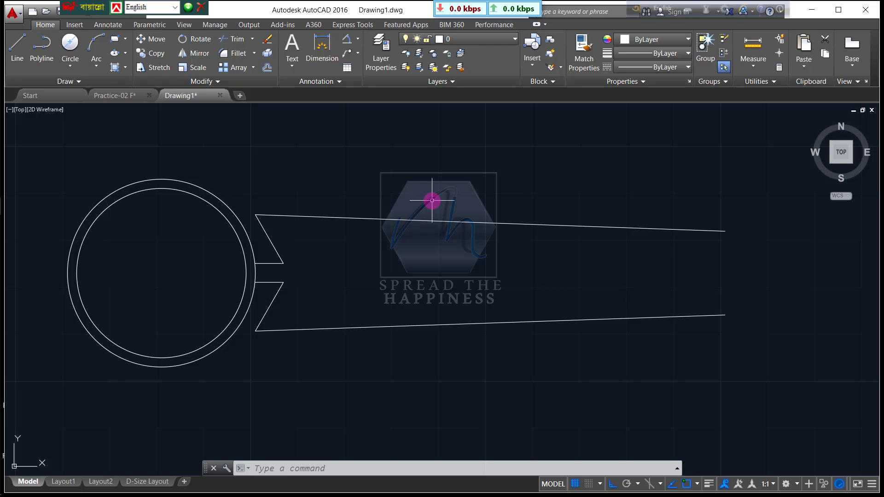
click(132, 94)
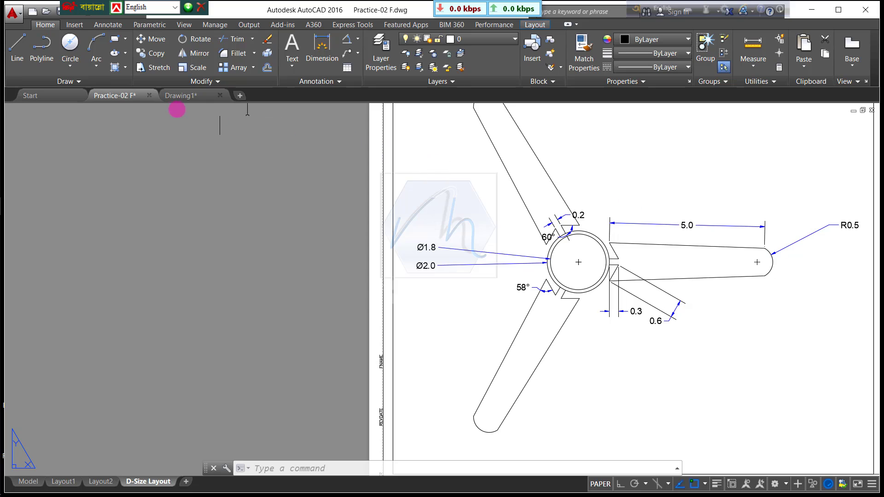
Back in Drawing1, draw a 0.5-radius start-end-radius arc across the blade tip, then undo it
click(181, 96)
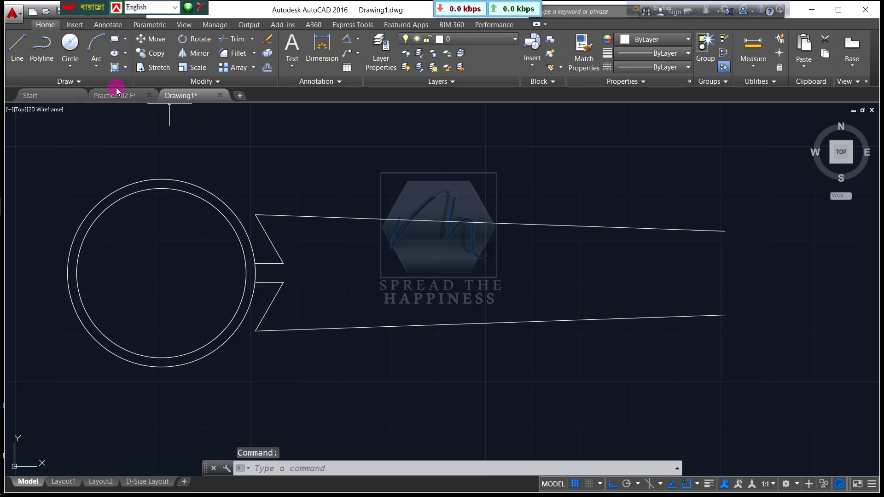
click(95, 67)
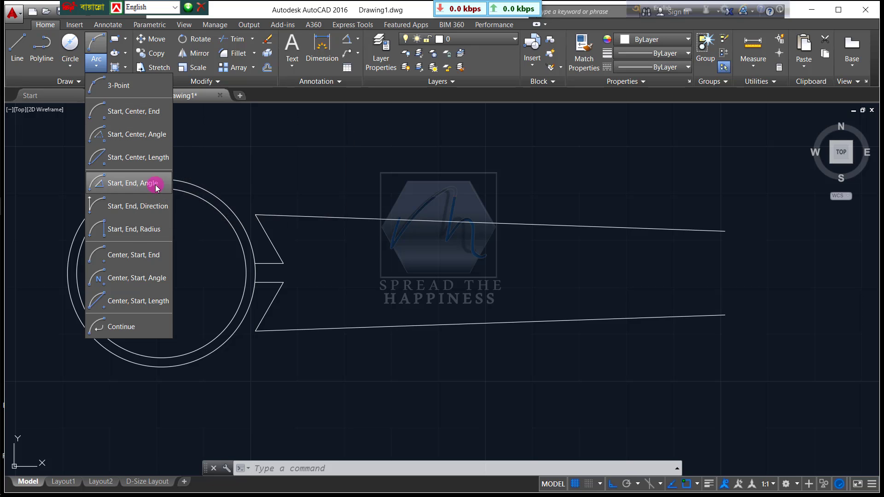
click(159, 234)
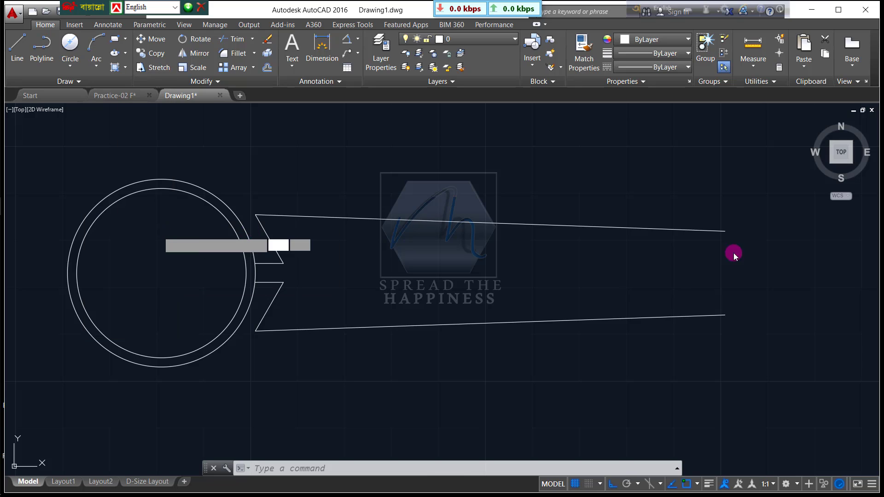
click(724, 231)
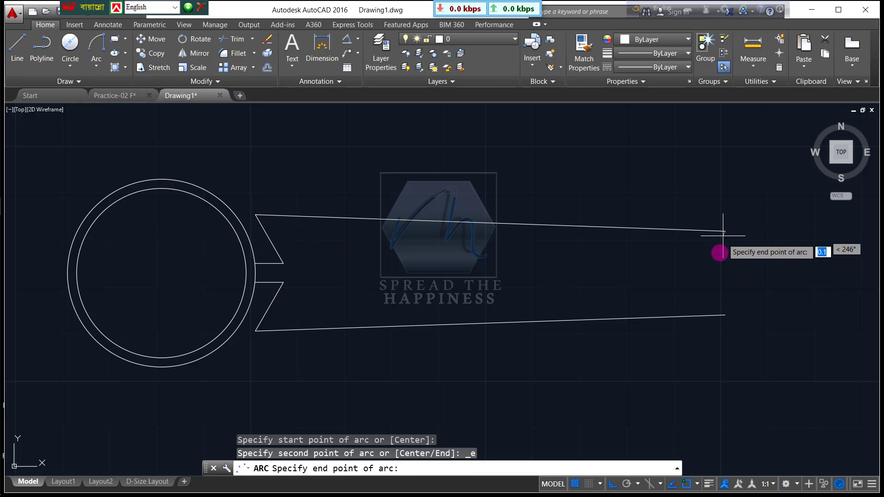
click(725, 315)
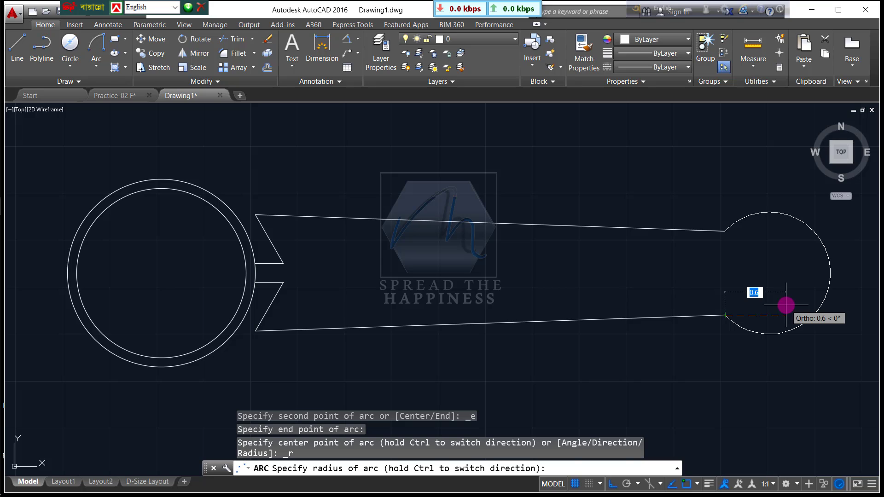
key(BackSpace)
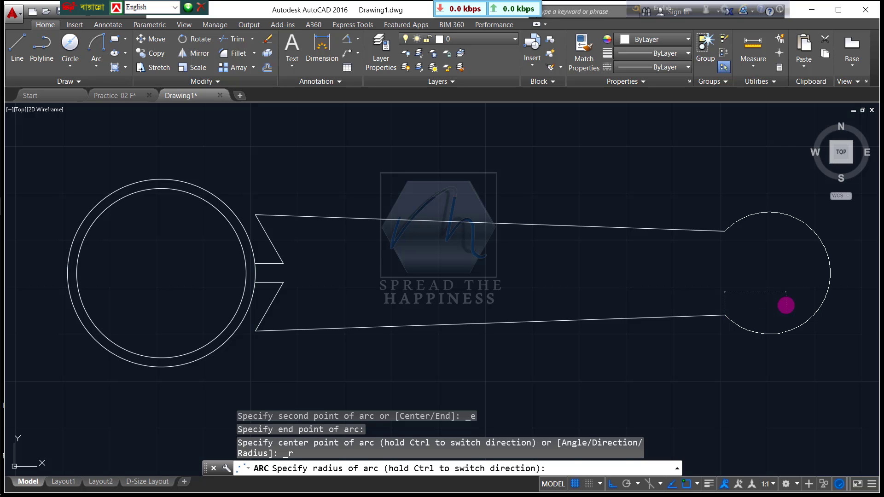
text(.5)
key(Return)
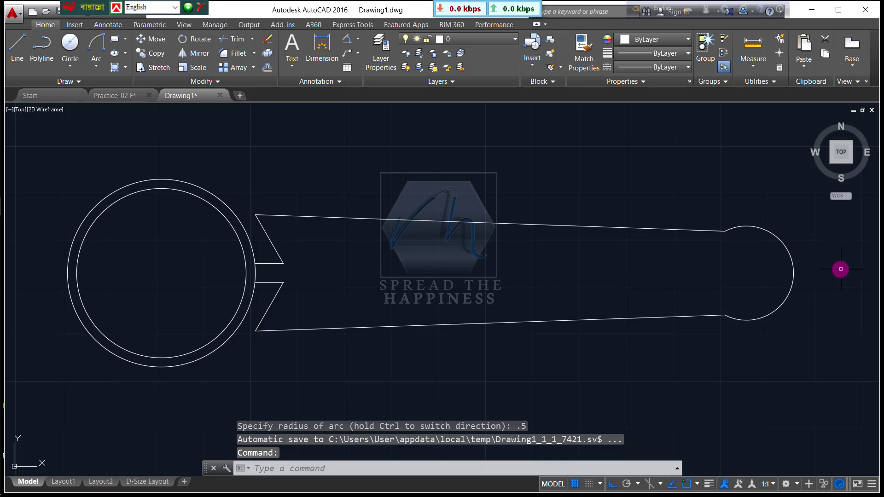
key(ctrl+z)
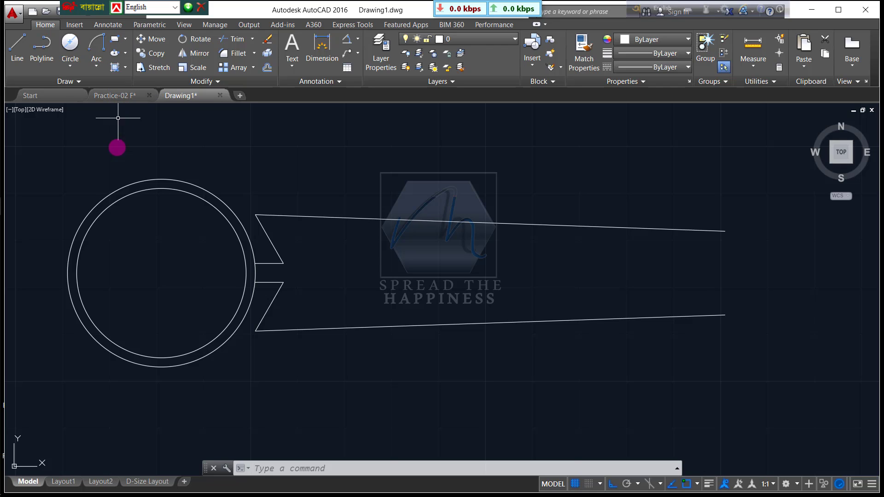
Close the blade tip with a 0.5-radius arc from lower to upper edge end, then compare with Practice-02 F
click(102, 64)
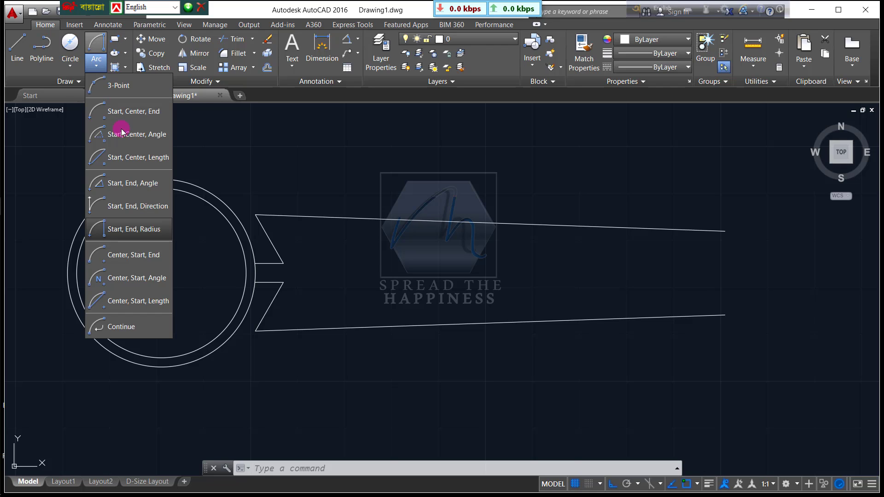
click(130, 229)
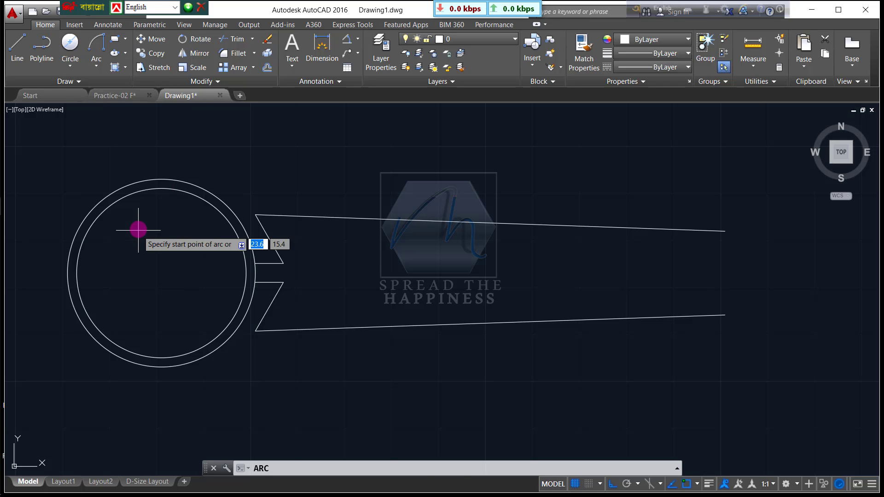
click(724, 315)
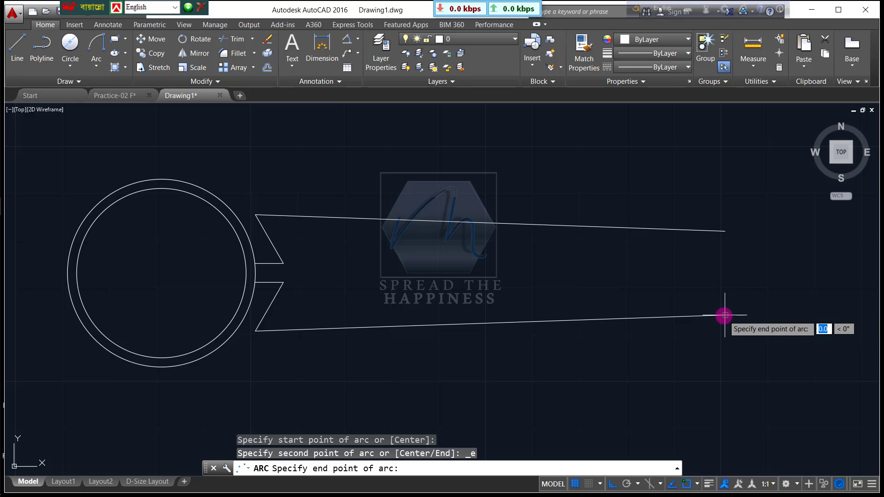
click(725, 232)
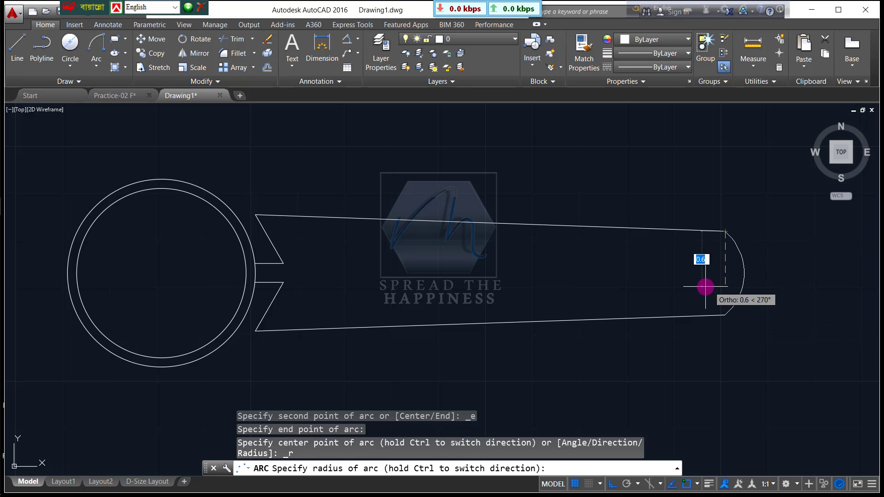
text(.5)
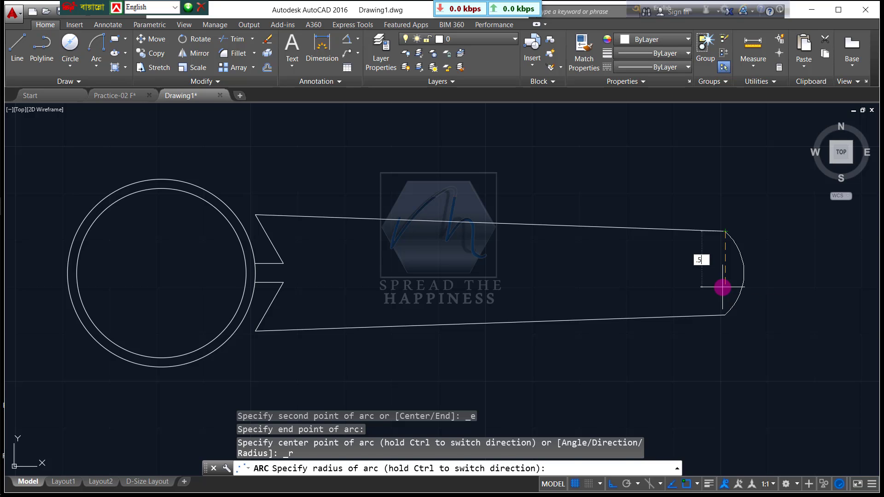
key(Return)
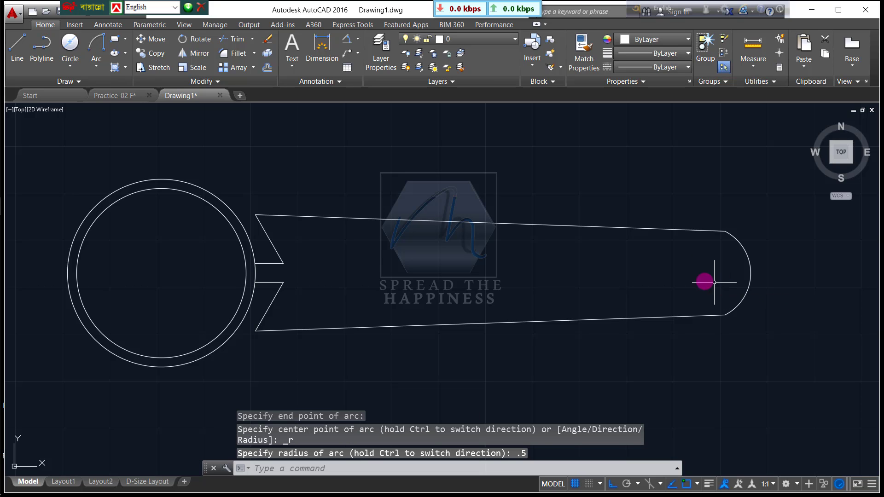
click(130, 98)
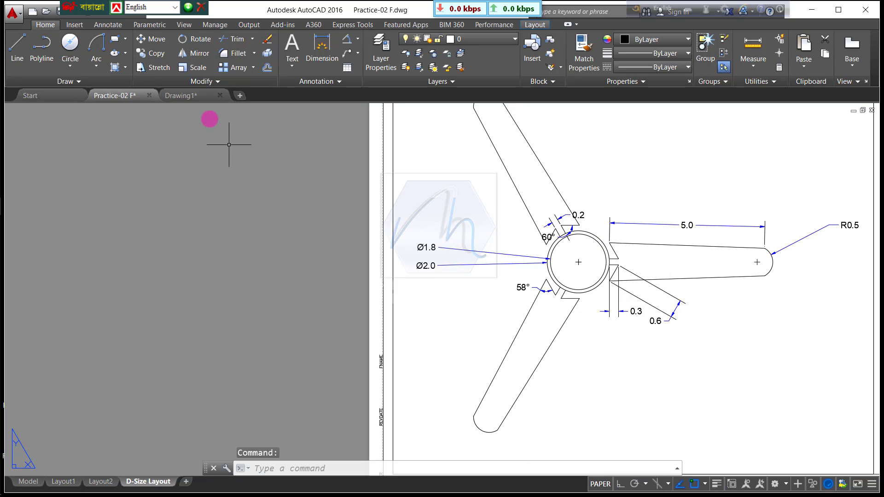
click(198, 95)
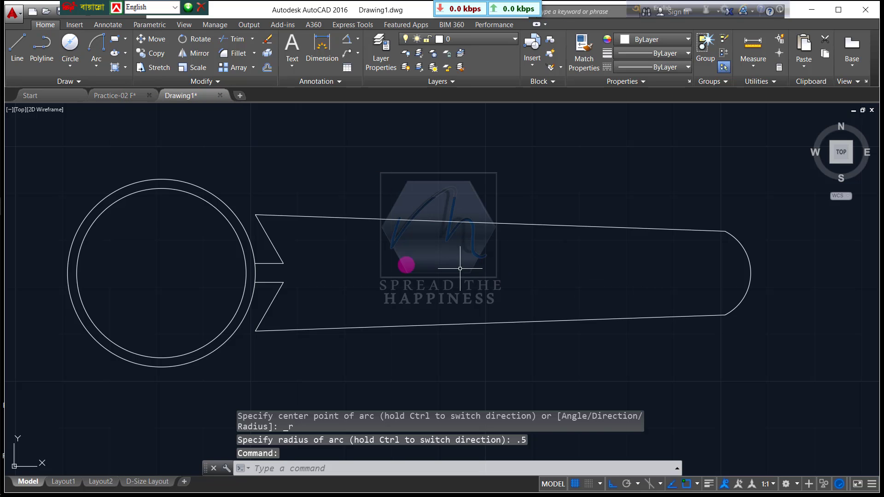
Window-select the seven objects of the blade arm and start a polar array on them
scroll(390, 266, down, 4)
middle_drag(364, 221, 461, 224)
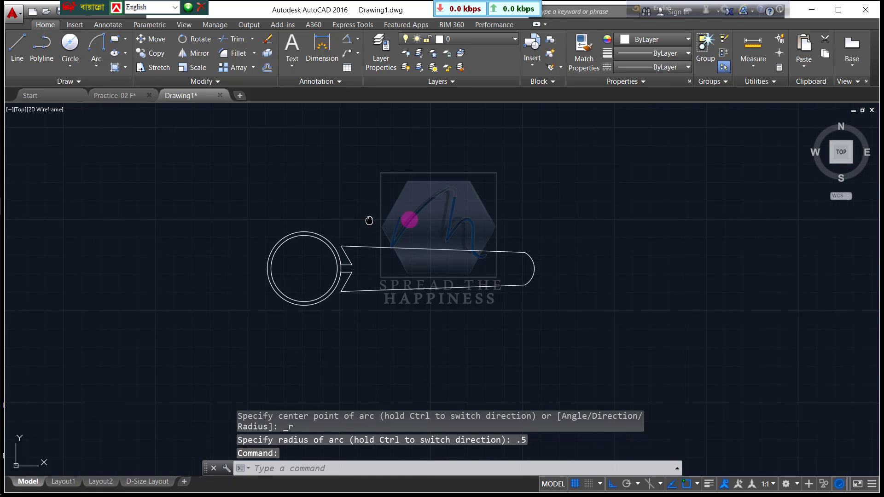
click(721, 330)
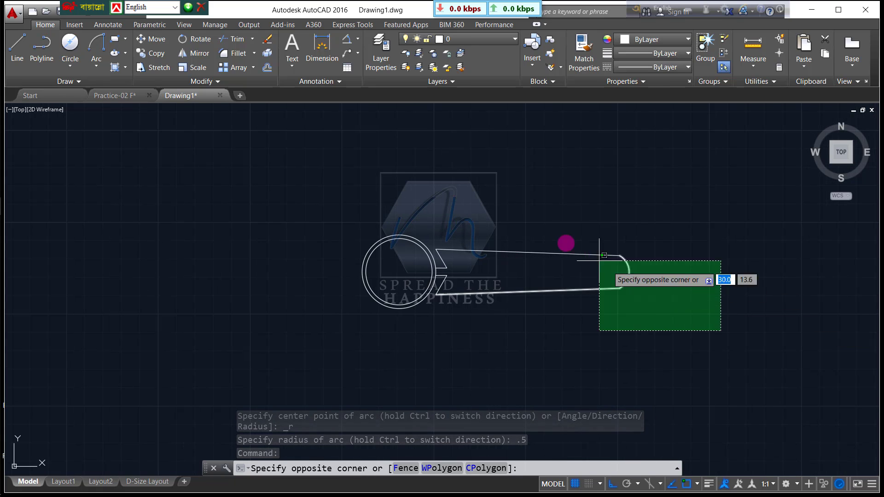
click(441, 230)
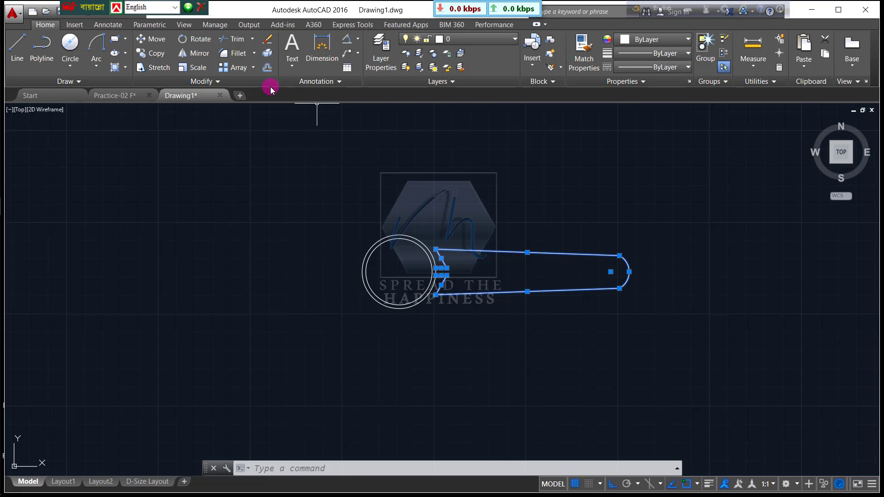
click(253, 68)
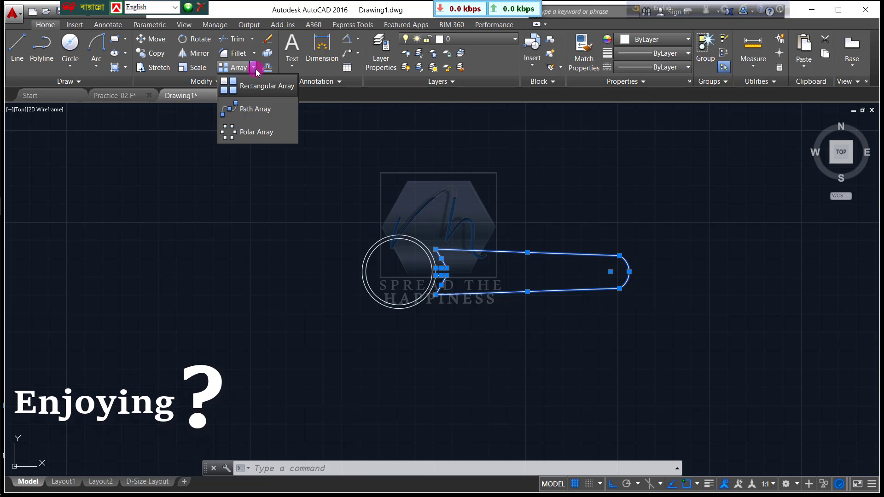
click(272, 131)
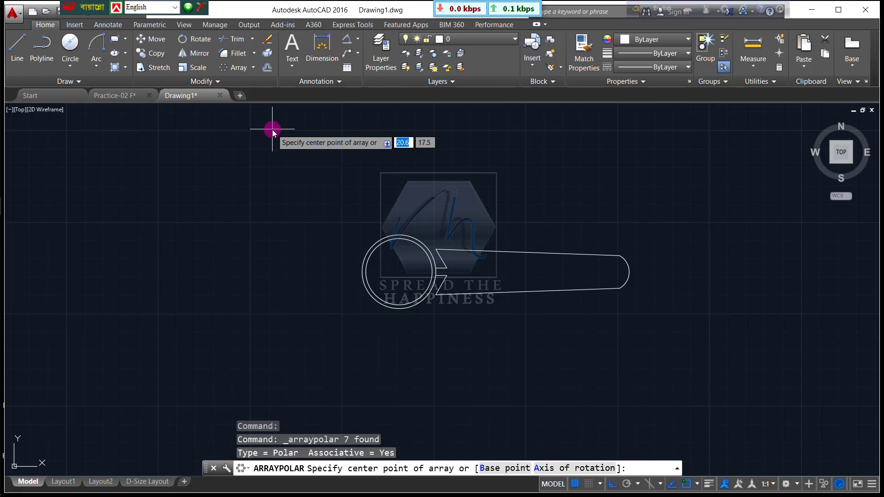
Array the blade about the hub centre into 3 items spaced 120° apart, and close the array
click(399, 271)
text(3)
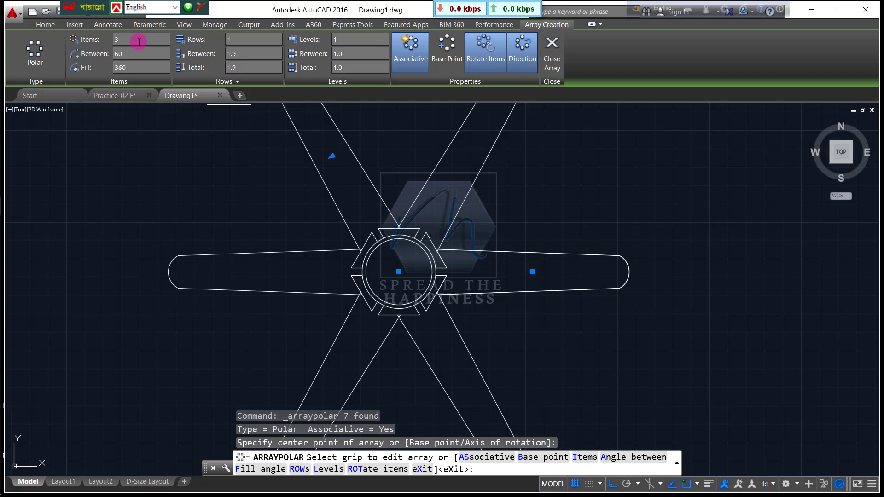
key(Return)
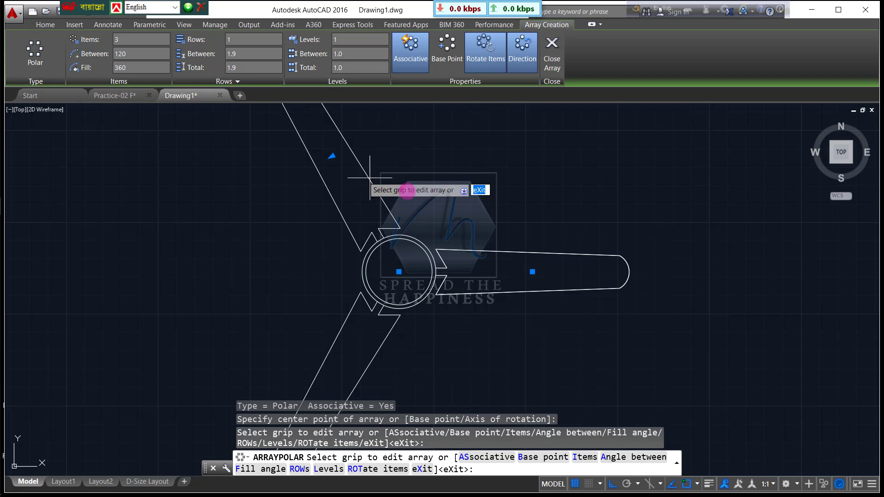
click(559, 68)
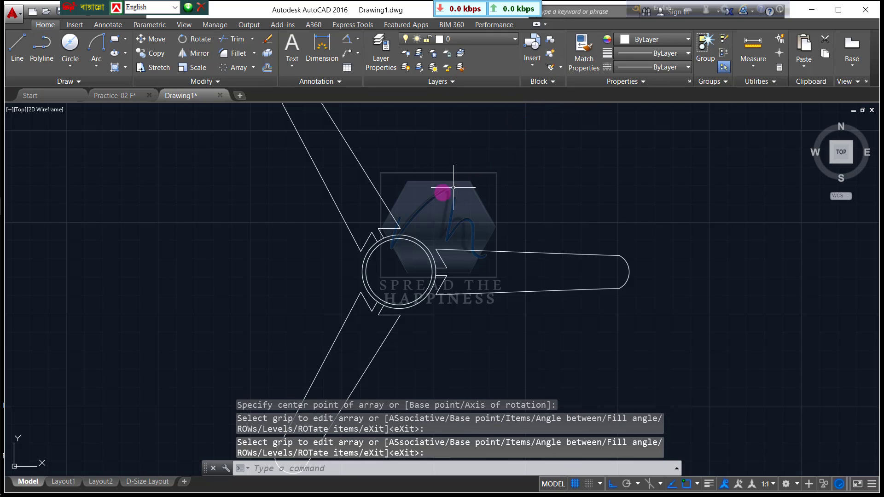
scroll(422, 196, down, 2)
scroll(421, 196, up, 1)
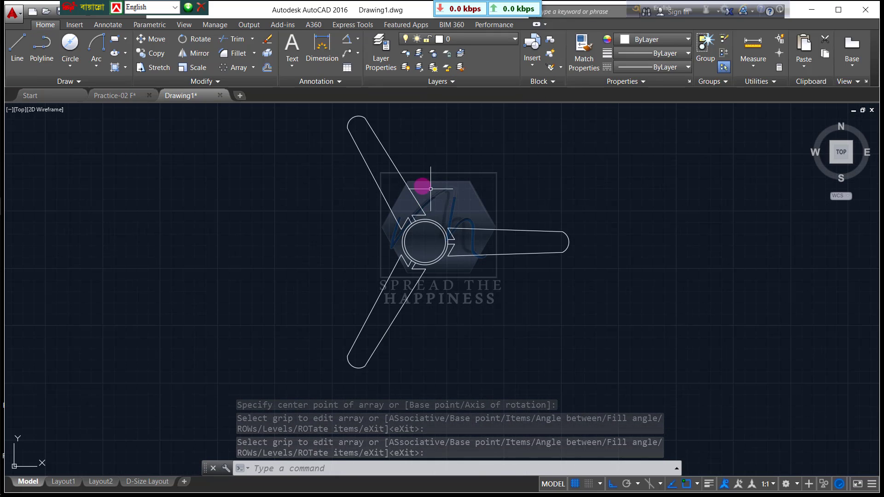
After checking Practice-02 F, add a 0.6 aligned dimension across the blade root corners
click(128, 93)
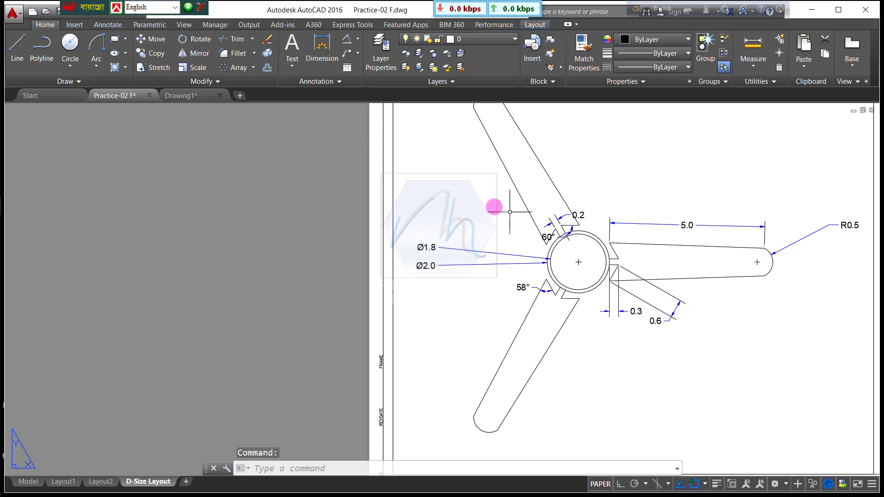
click(182, 95)
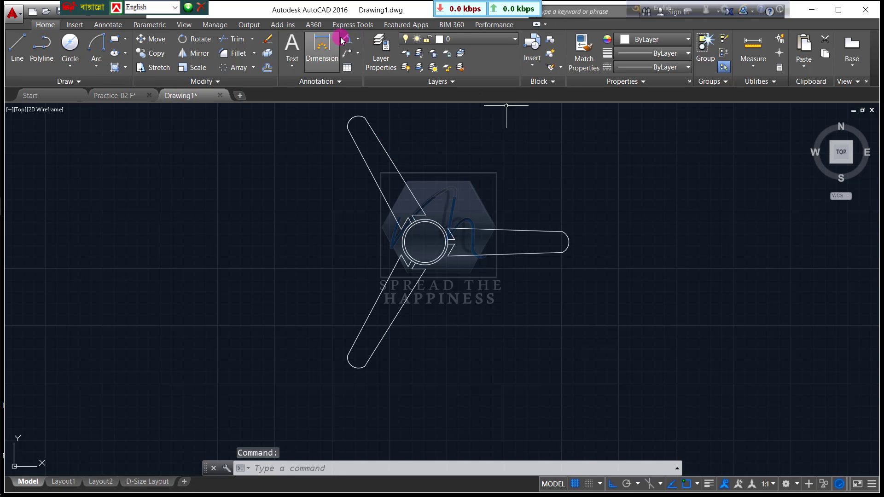
click(322, 44)
scroll(563, 232, up, 4)
click(358, 39)
click(361, 81)
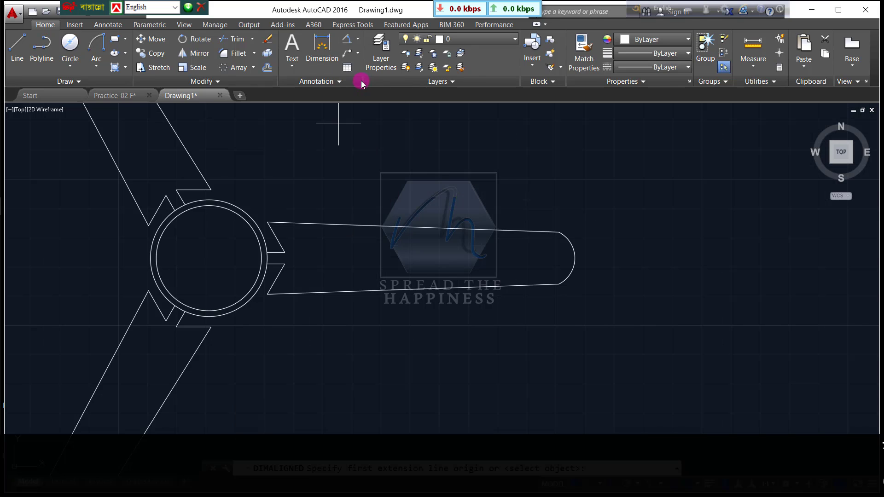
click(268, 223)
click(284, 251)
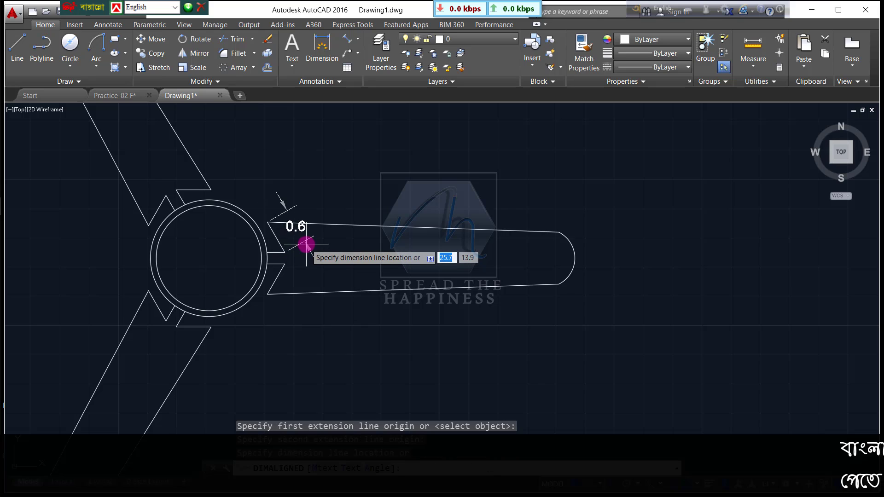
click(300, 246)
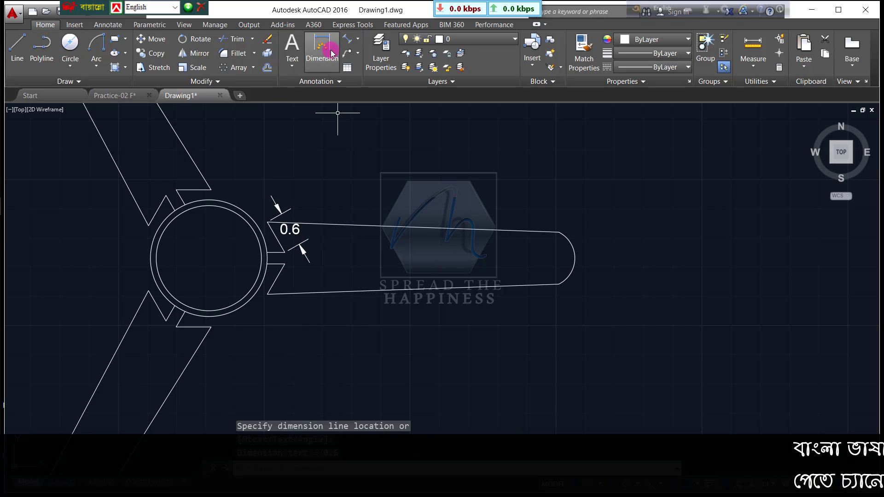
click(349, 41)
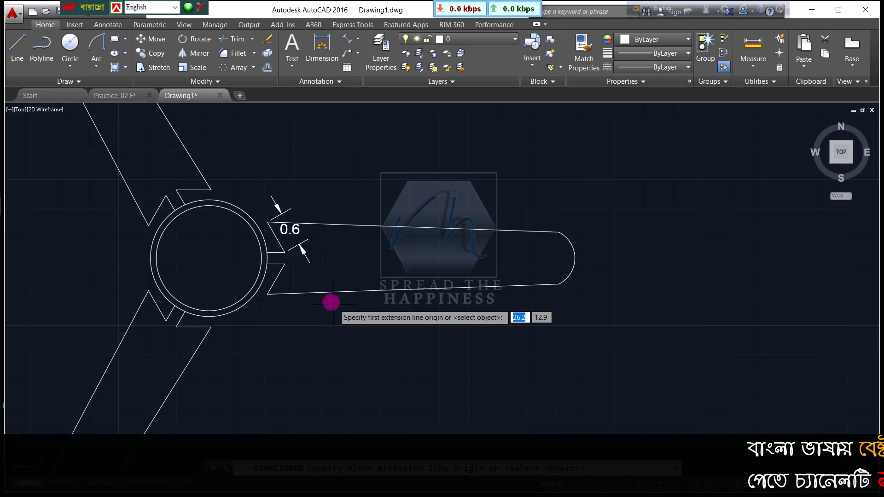
Dimension the blade length as 5.0 along its lower edge and the notch gap as 0.2
click(267, 295)
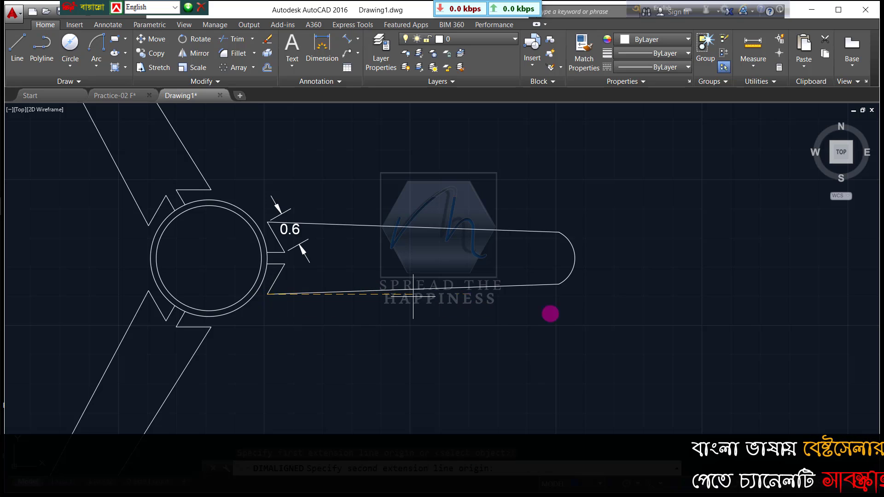
click(558, 287)
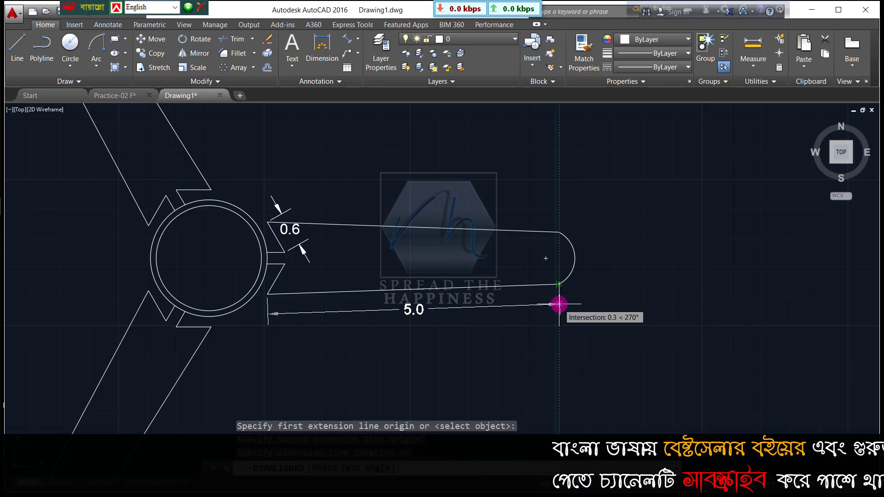
click(562, 306)
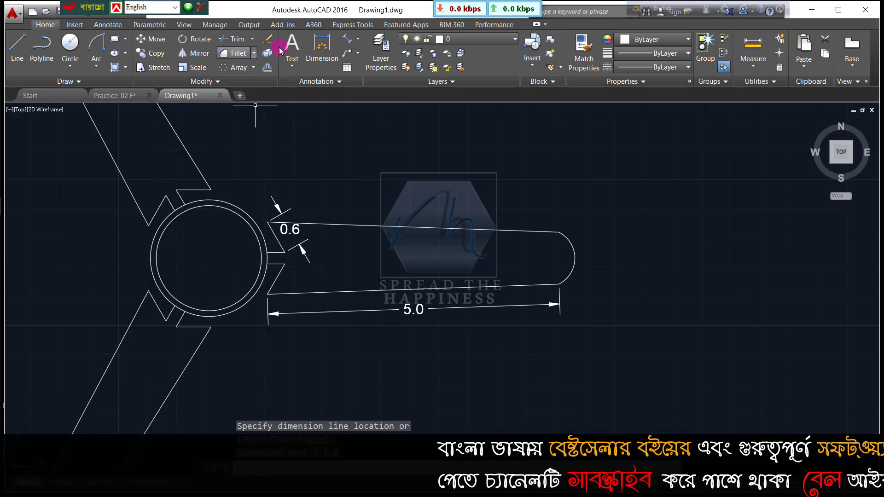
click(324, 47)
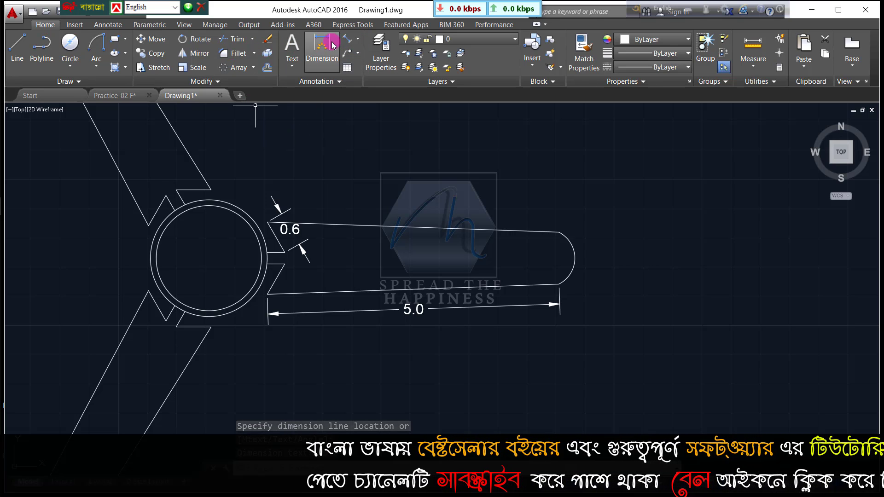
click(289, 254)
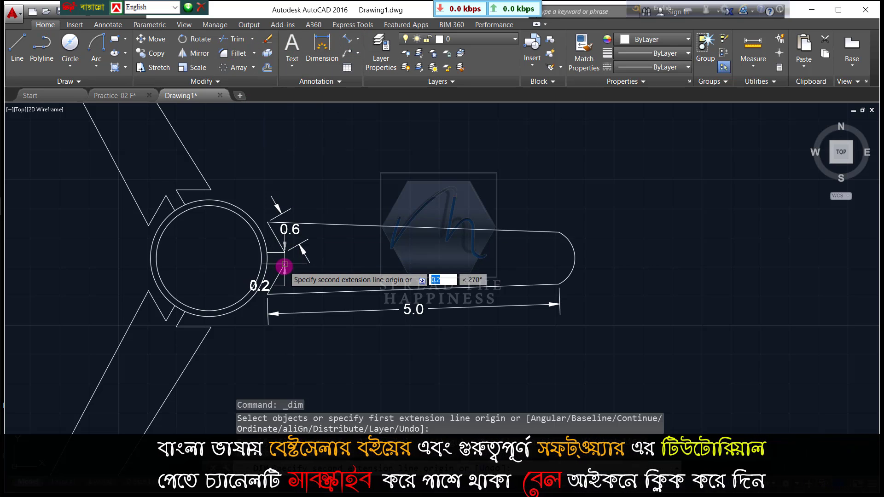
click(322, 271)
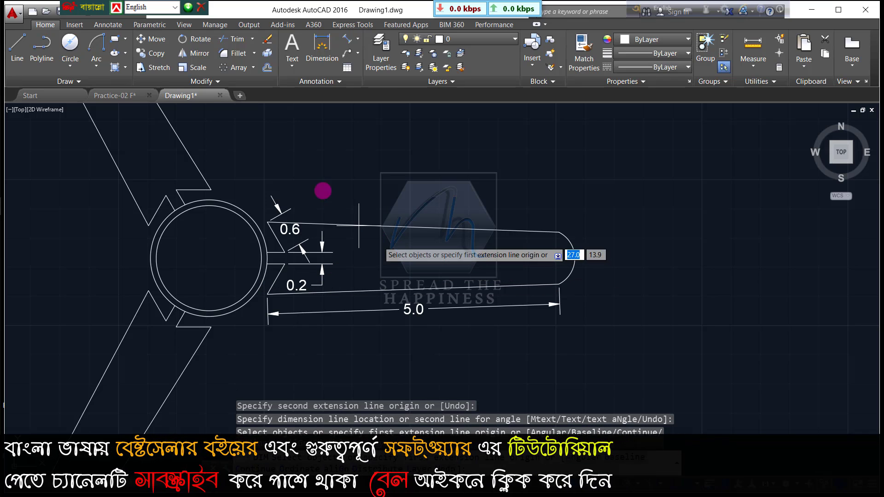
click(347, 39)
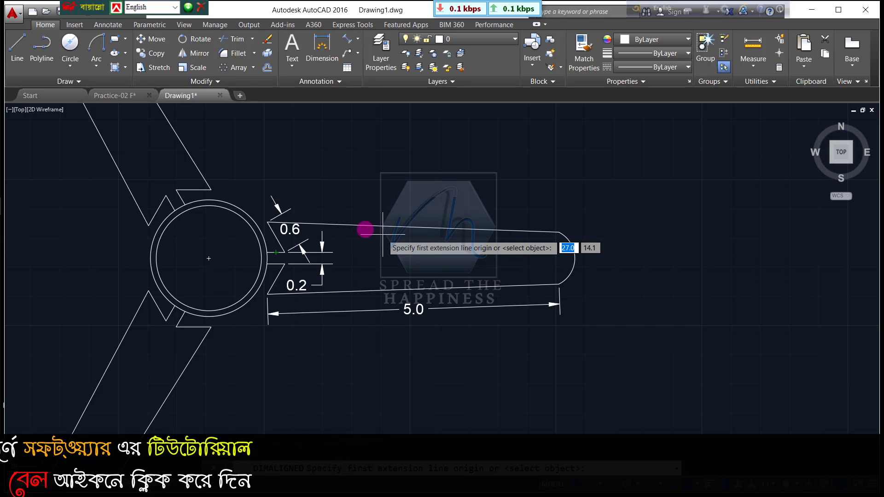
Add Ø2.0 and Ø1.8 diameter dimensions to the outer and inner hub circles, then view Practice-02 F
click(357, 38)
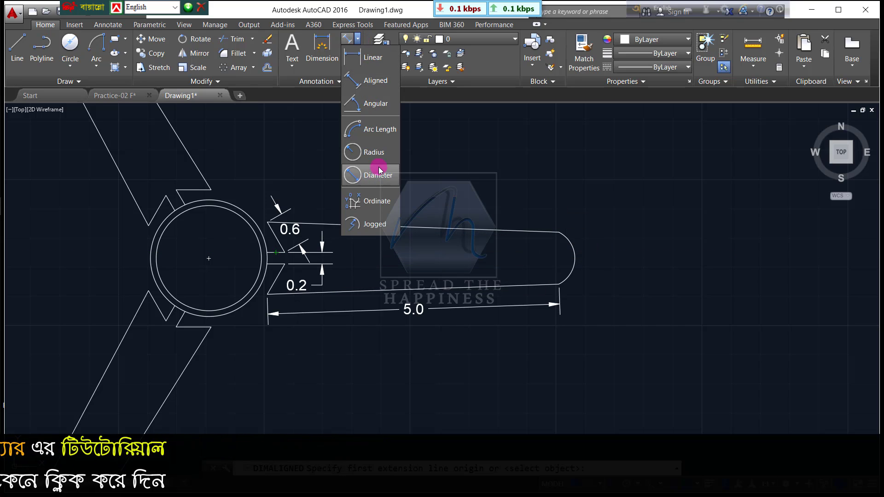
click(376, 176)
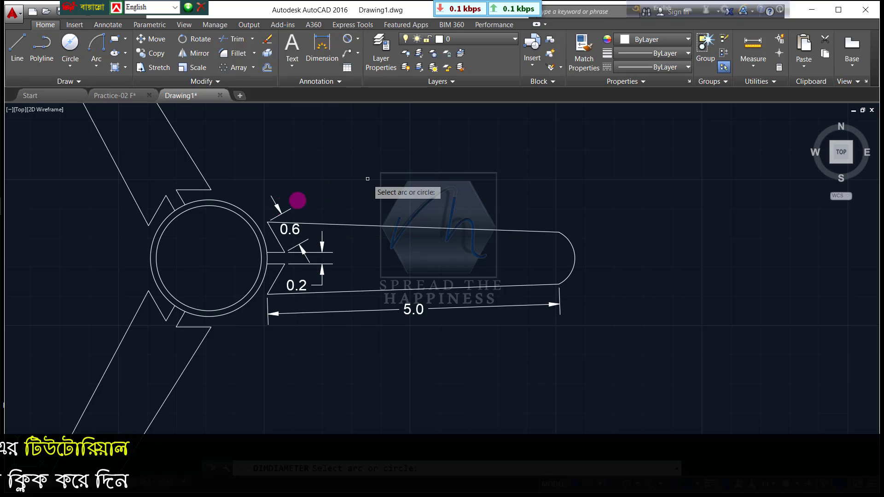
click(224, 204)
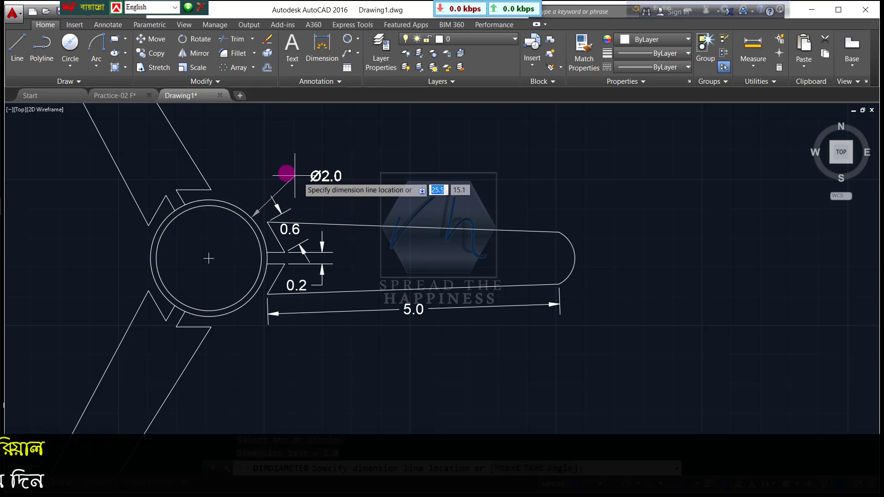
click(267, 166)
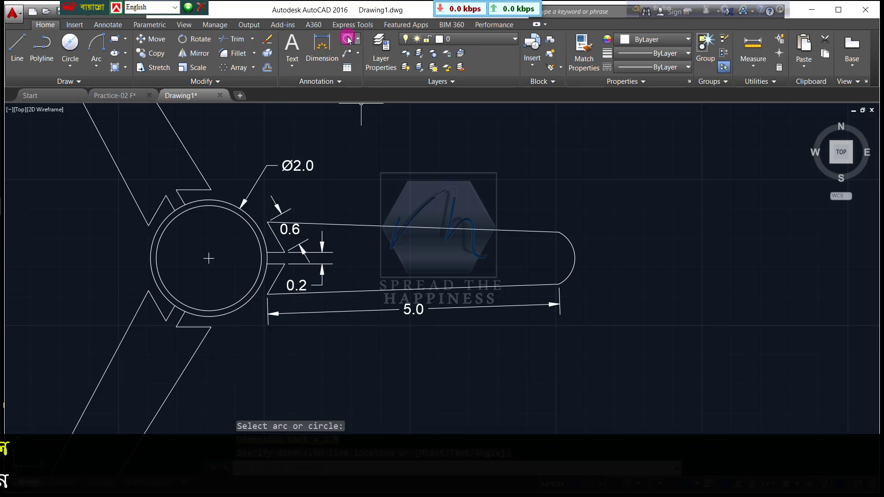
click(244, 220)
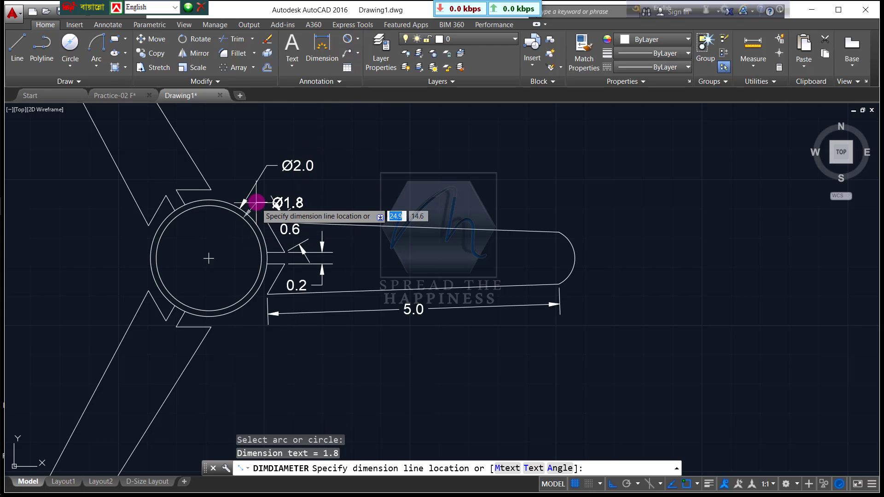
click(267, 181)
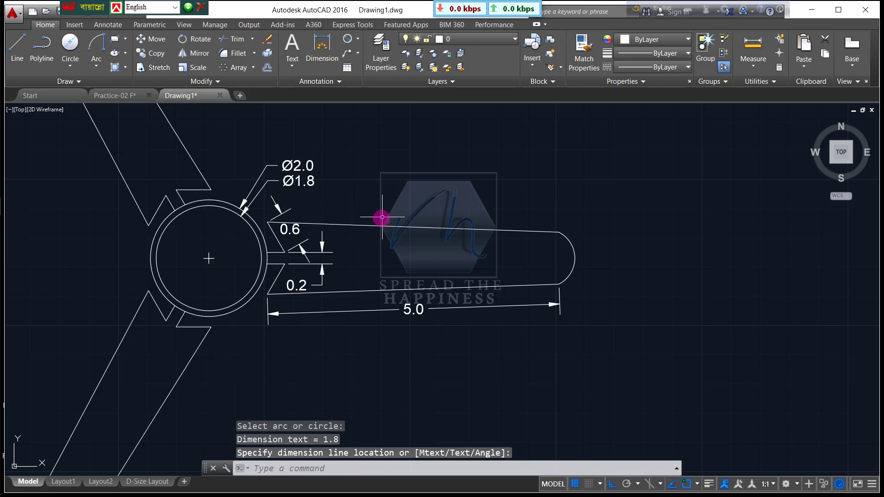
click(136, 97)
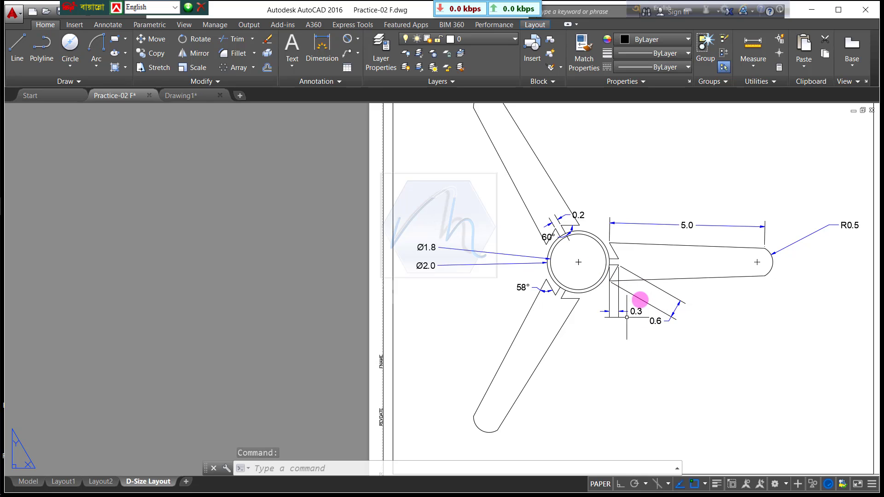
Switch from the Practice-02 F reference back to the Drawing1 fan drawing
click(184, 96)
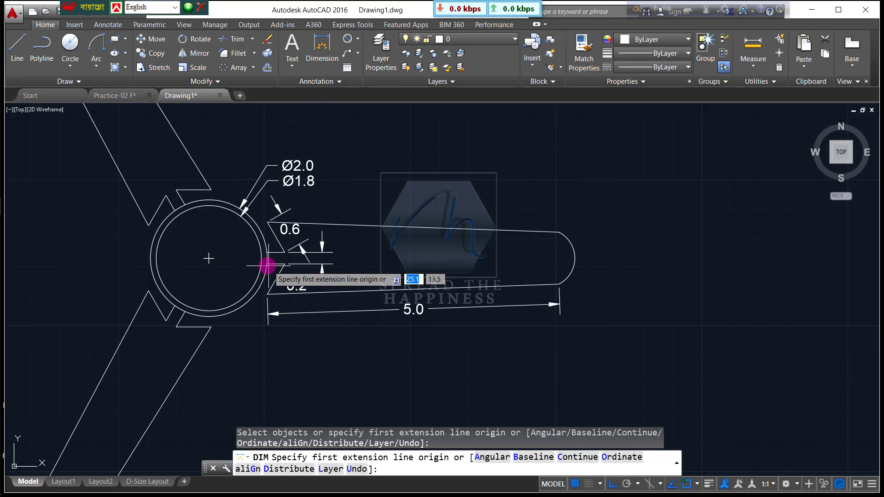
Add a 0.3 dimension across the notch gap at the blade base, placed below the blade
scroll(265, 265, up, 4)
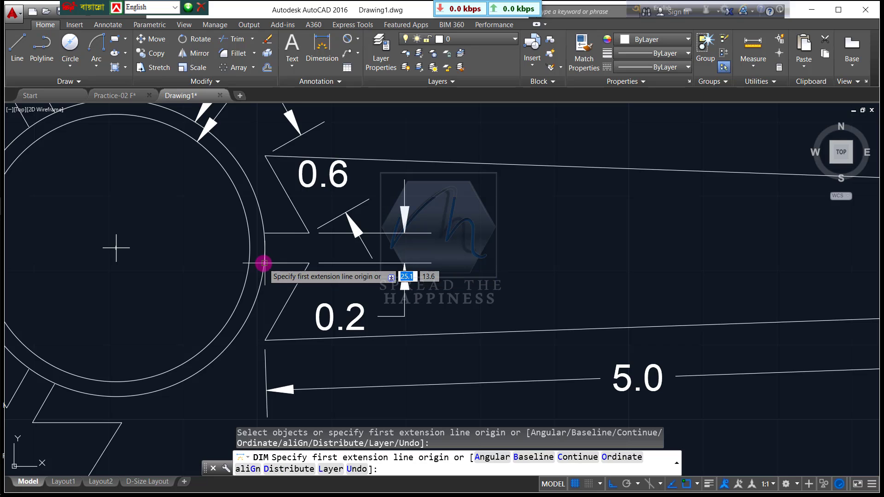
click(262, 261)
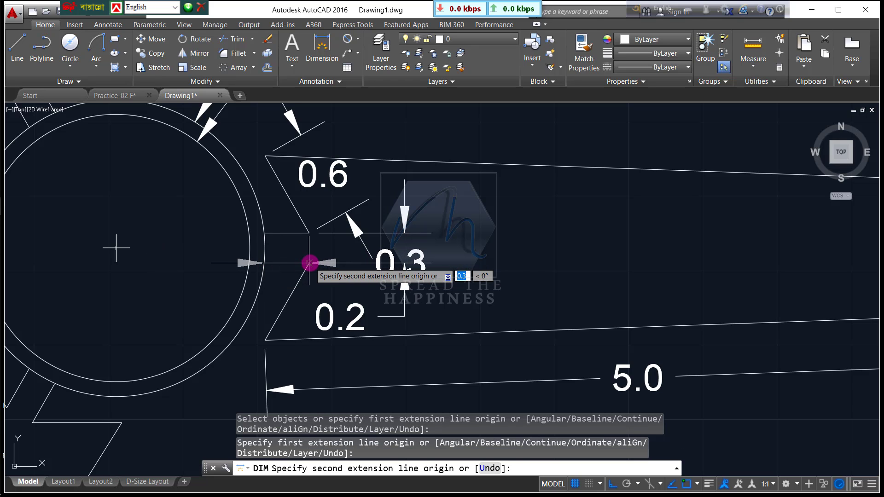
click(309, 263)
scroll(309, 263, down, 3)
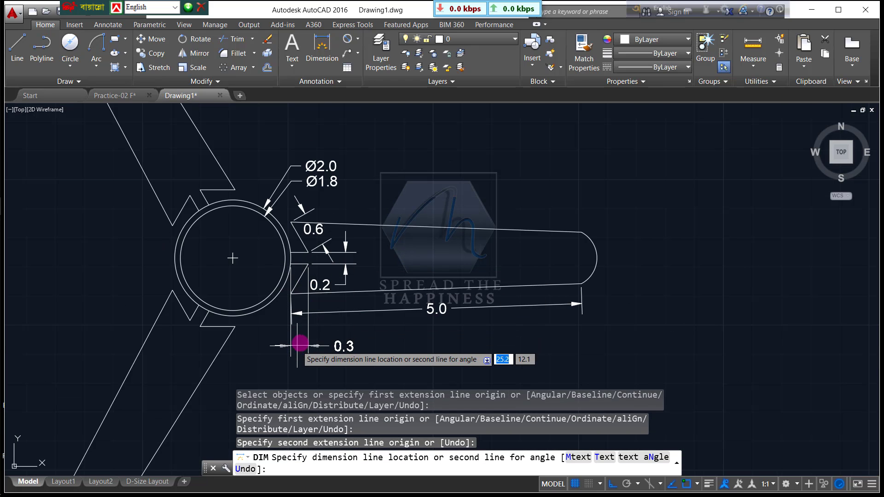
click(297, 339)
click(311, 229)
key(Escape)
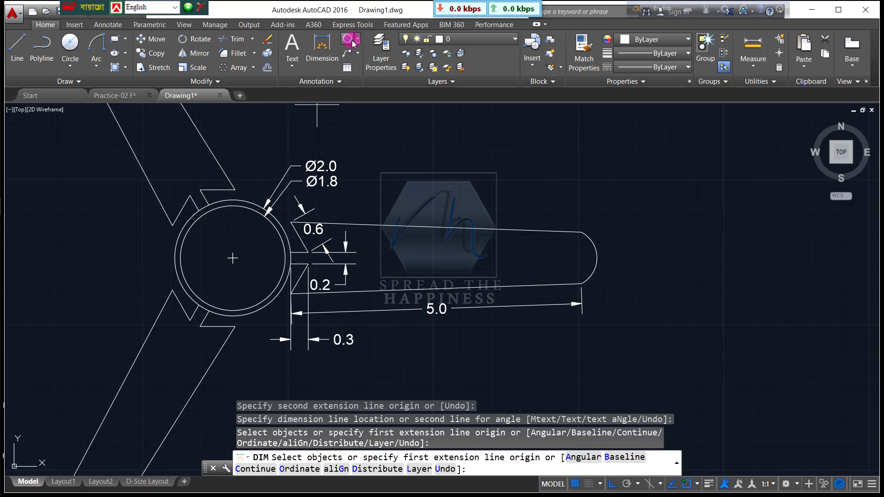
click(352, 41)
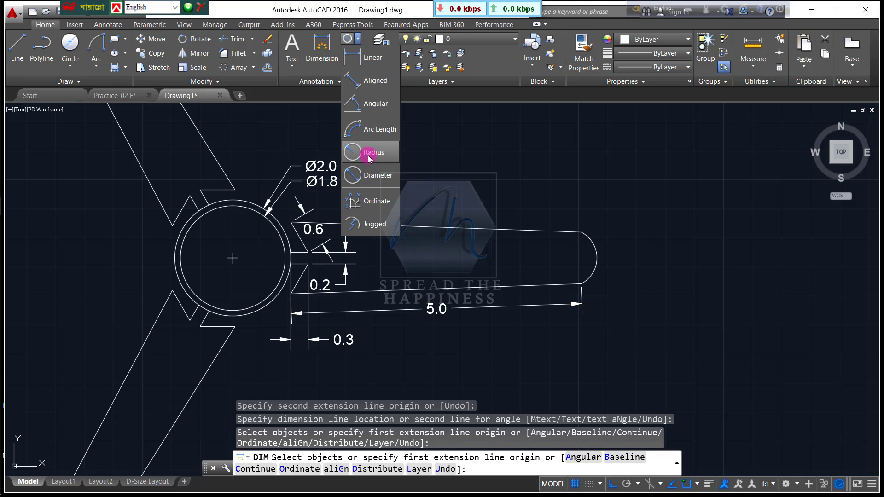
Add a 60° angular dimension between the upper notch edges above the hub
click(377, 104)
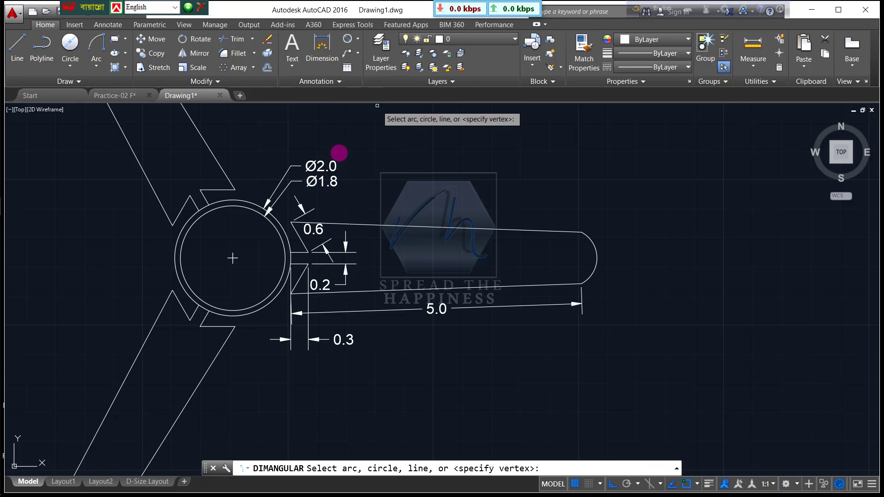
click(211, 192)
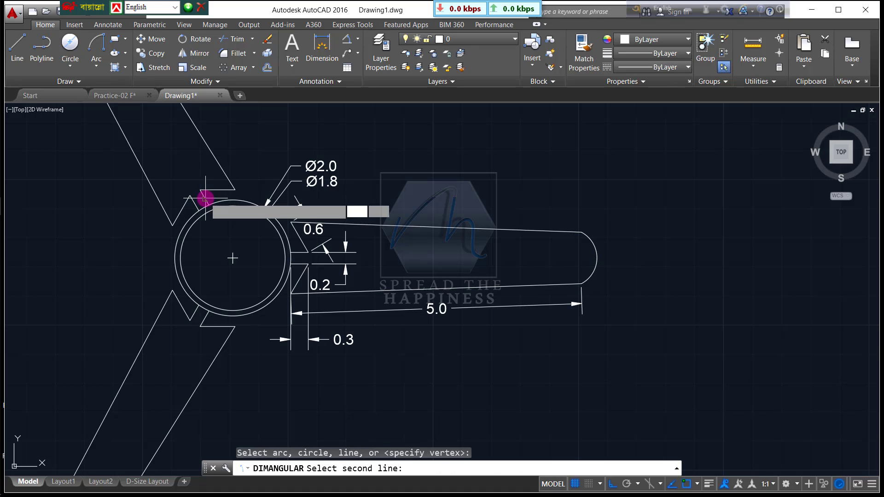
click(207, 198)
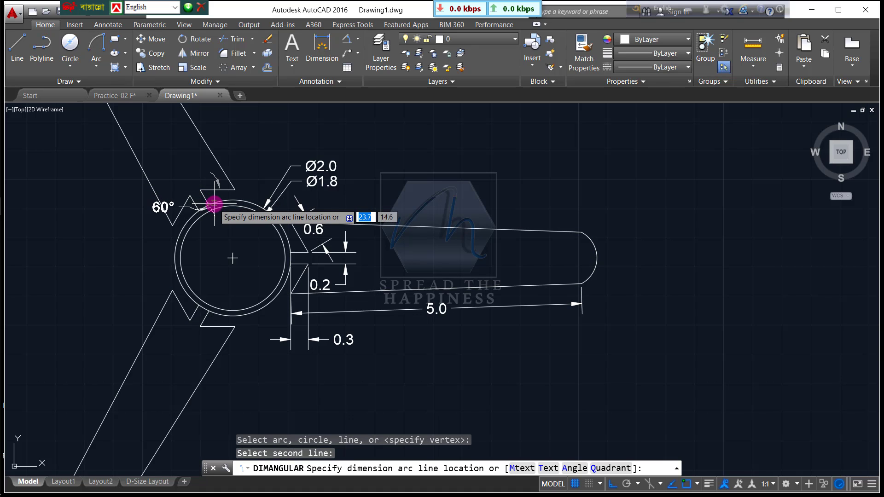
click(214, 203)
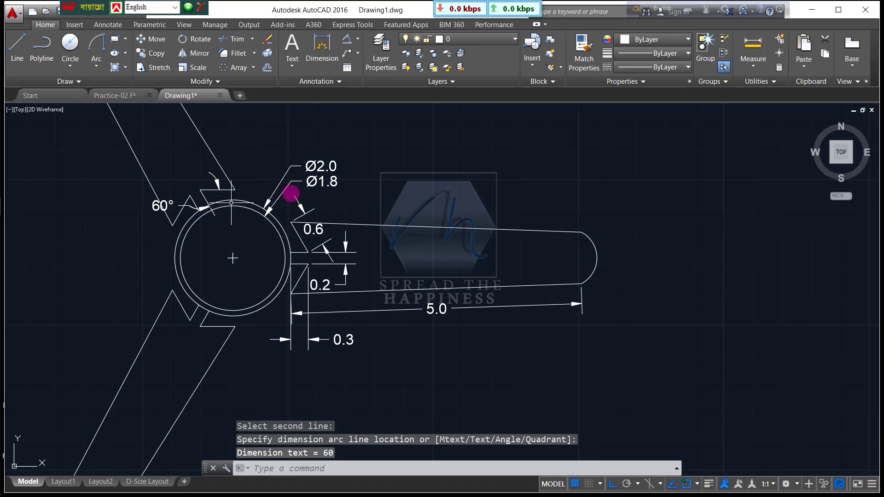
Attempt an angular dimension at the lower notch, which gives the unwanted 122° angle
click(347, 42)
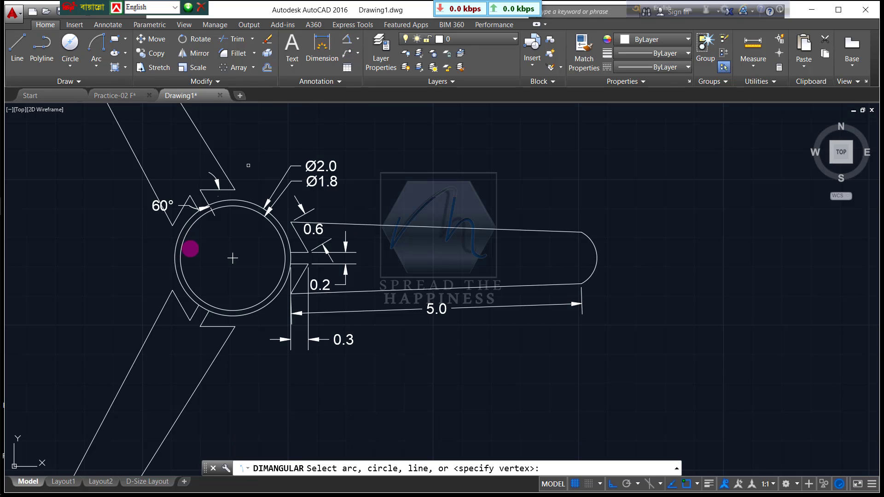
click(204, 317)
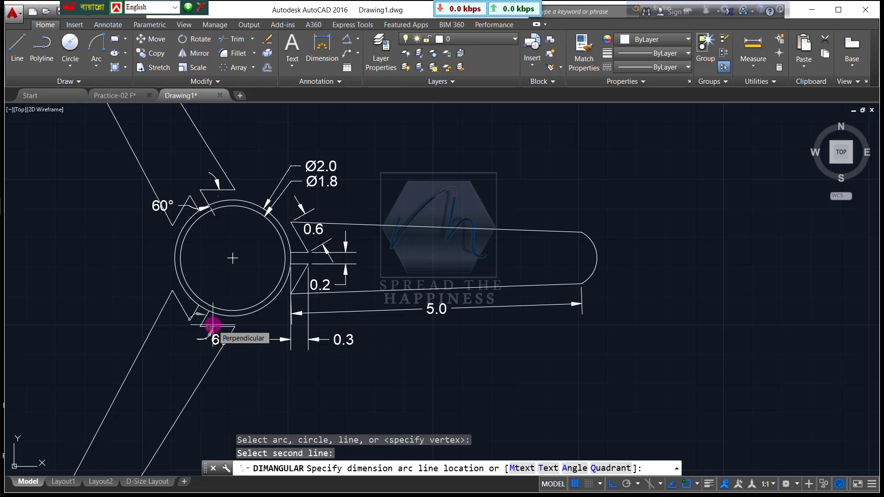
key(Escape)
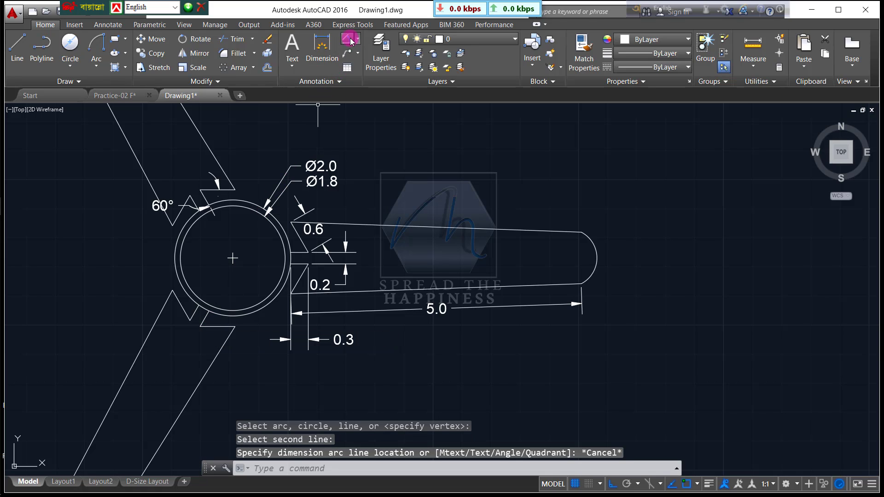
click(349, 40)
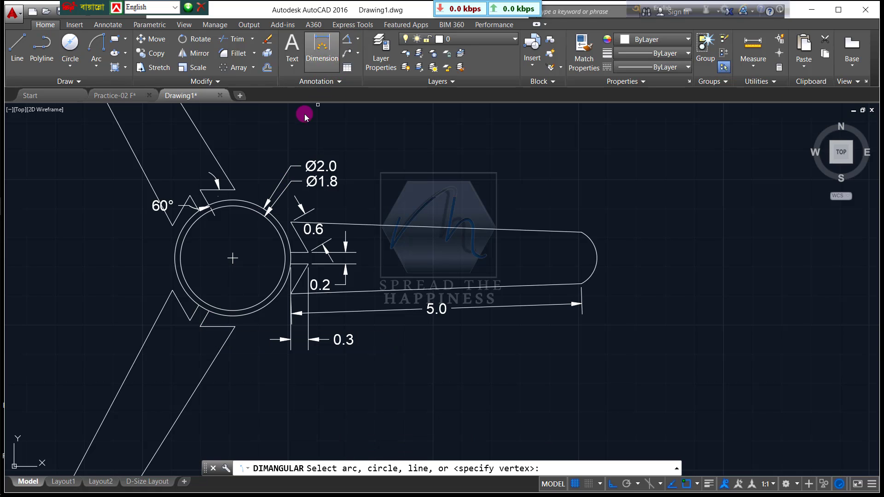
click(221, 327)
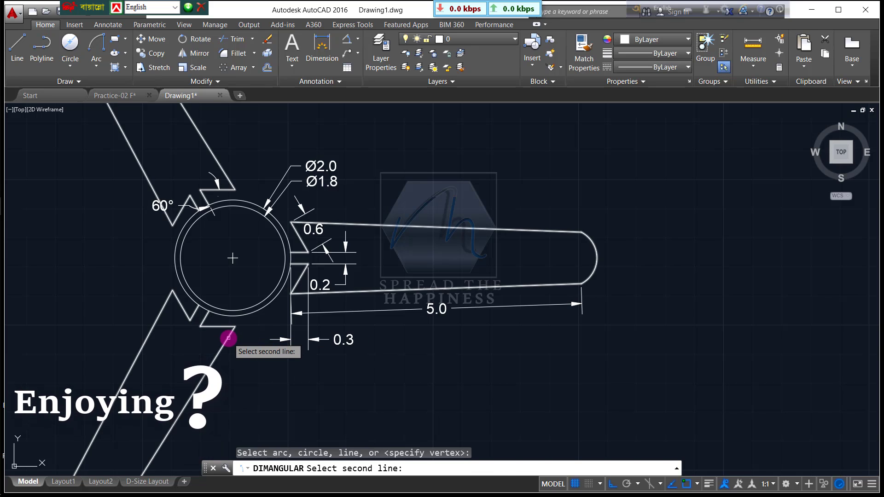
click(228, 338)
click(227, 343)
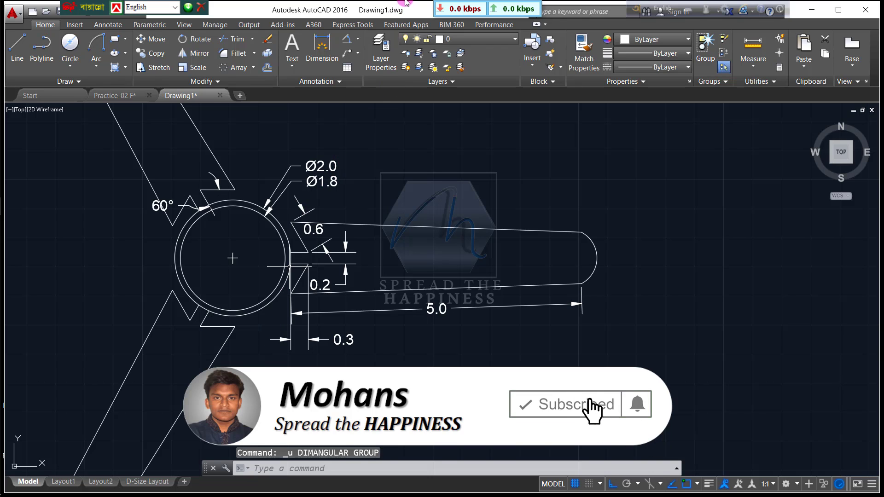
Re-pick the lower notch edges and place the 58° angular dimension
click(337, 44)
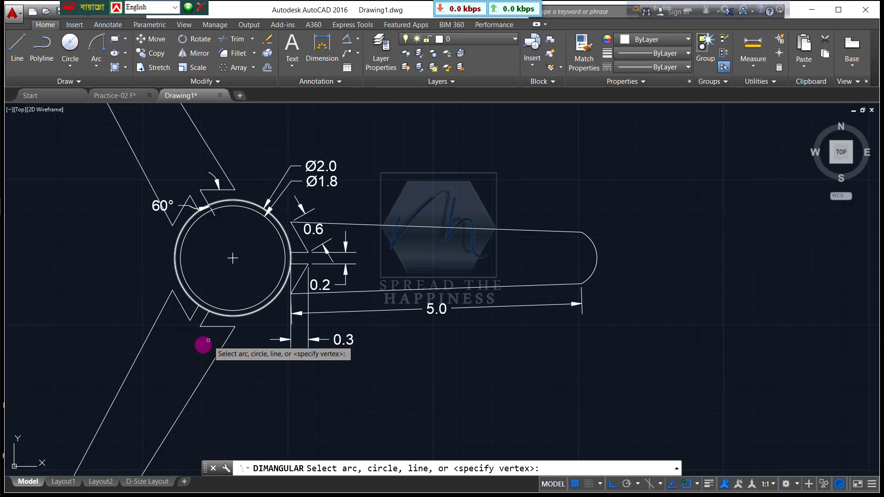
click(217, 328)
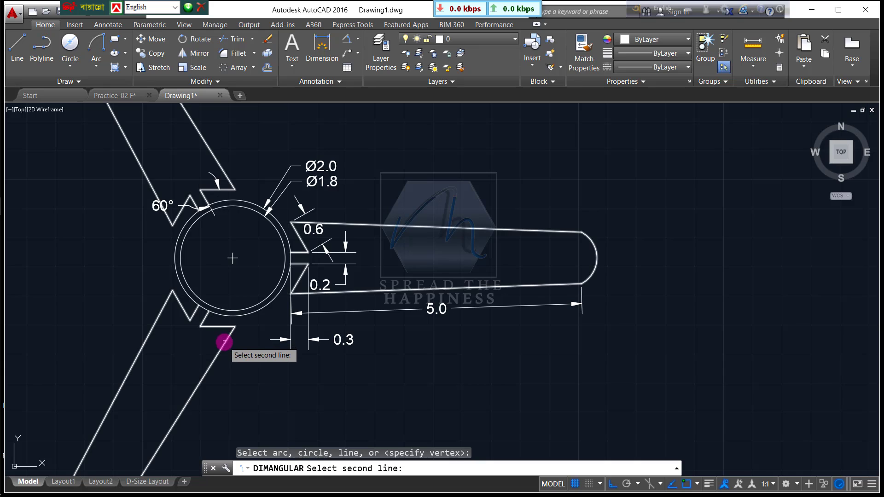
click(225, 343)
click(217, 348)
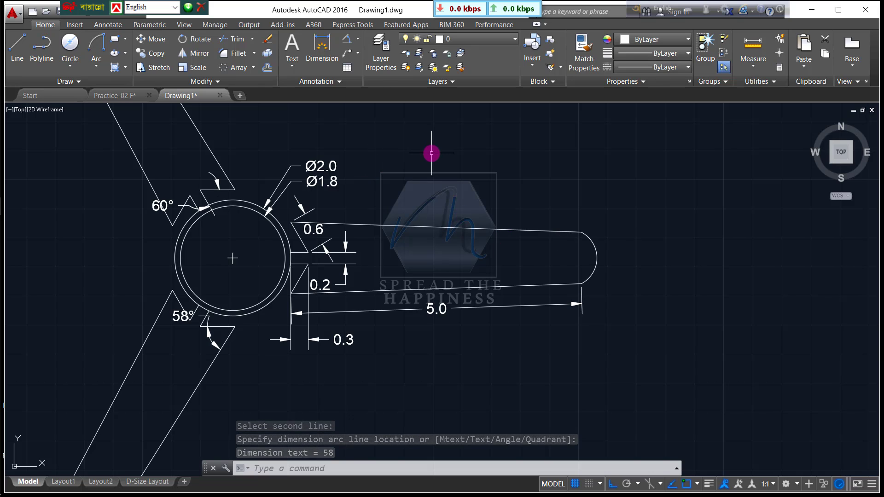
Set the Standard dimension style's dimension line colour to Blue using the D command
text(D)
key(Return)
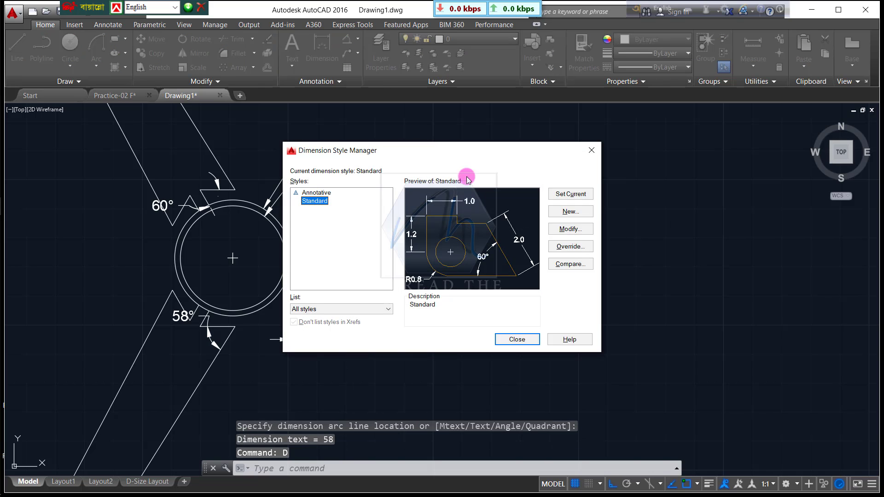
click(575, 230)
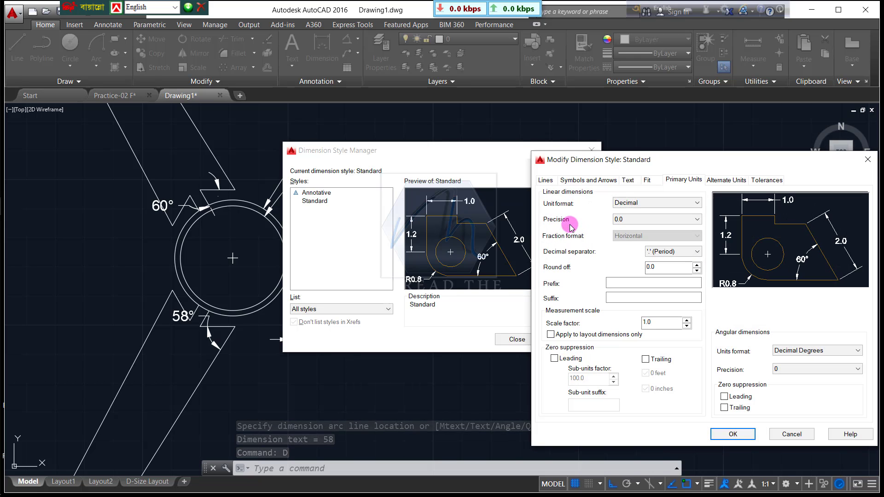
click(575, 180)
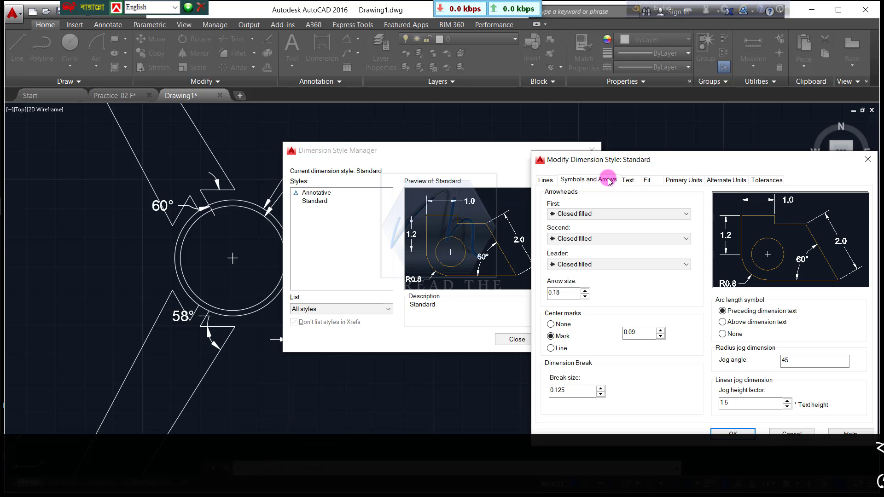
click(624, 180)
click(570, 180)
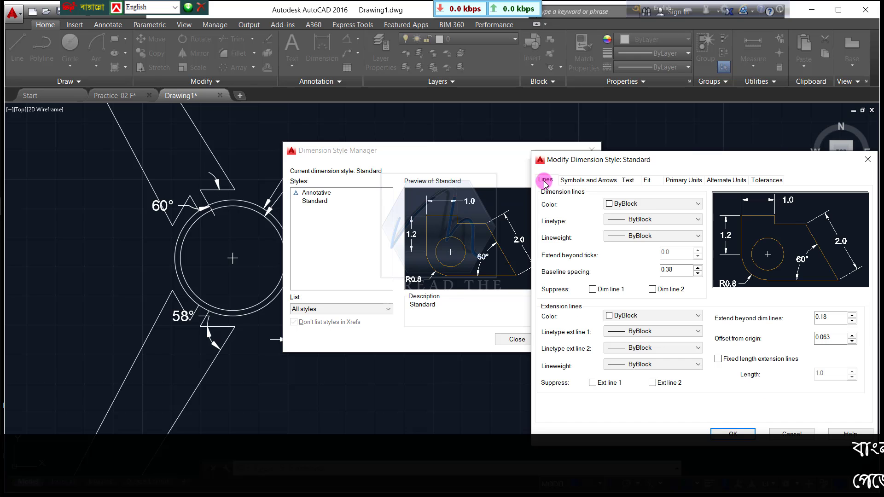
click(651, 210)
click(626, 267)
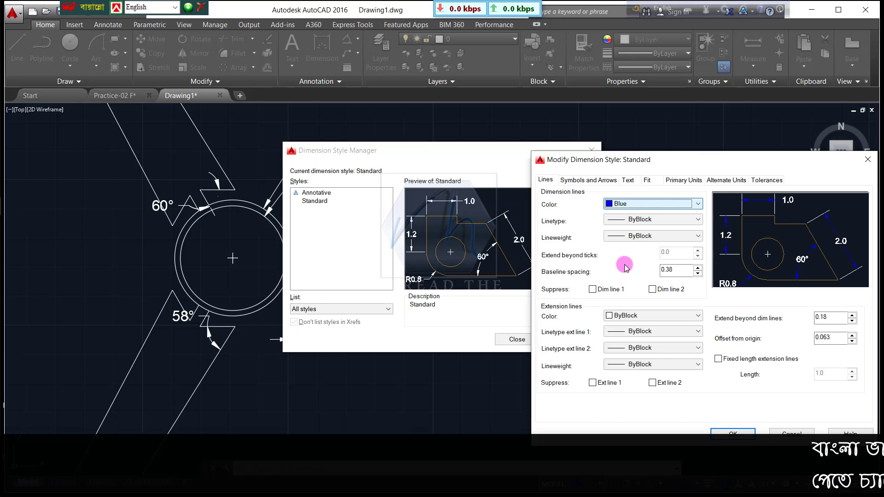
click(732, 433)
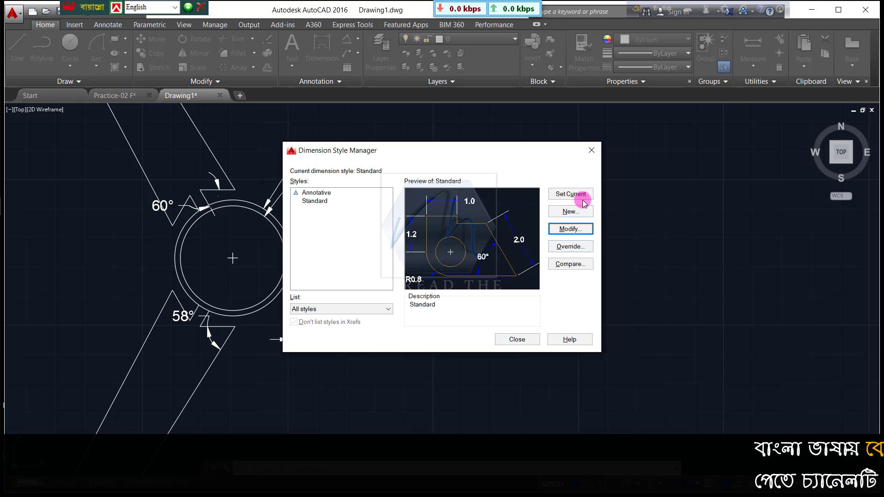
click(511, 340)
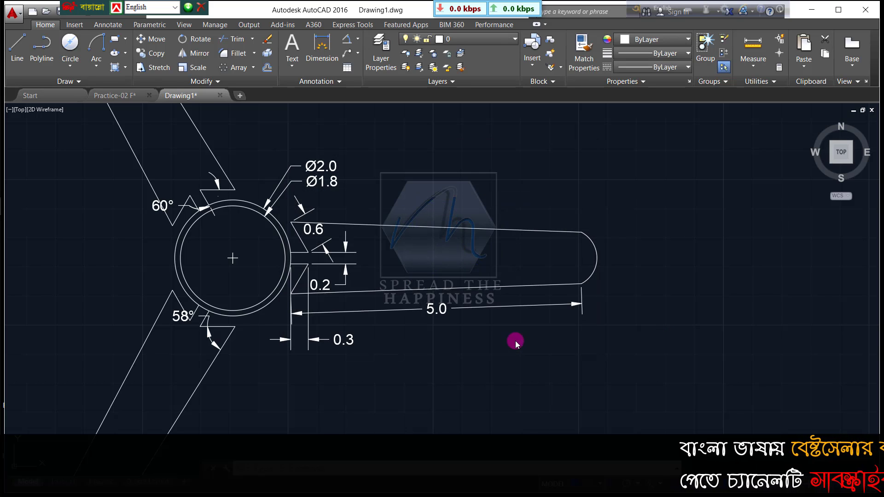
scroll(364, 294, down, 2)
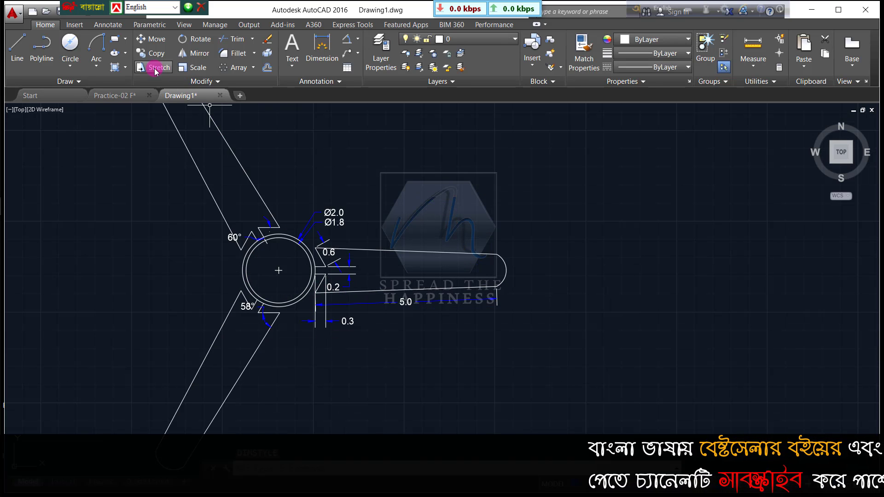
click(108, 96)
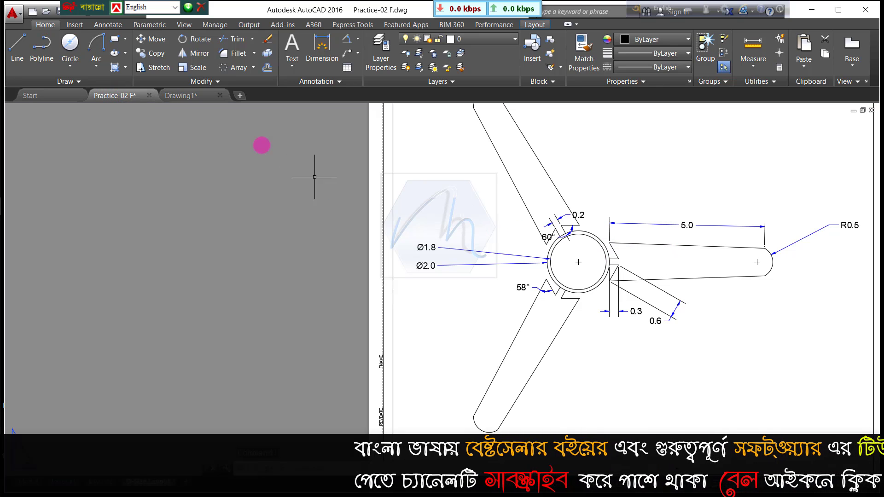
click(182, 96)
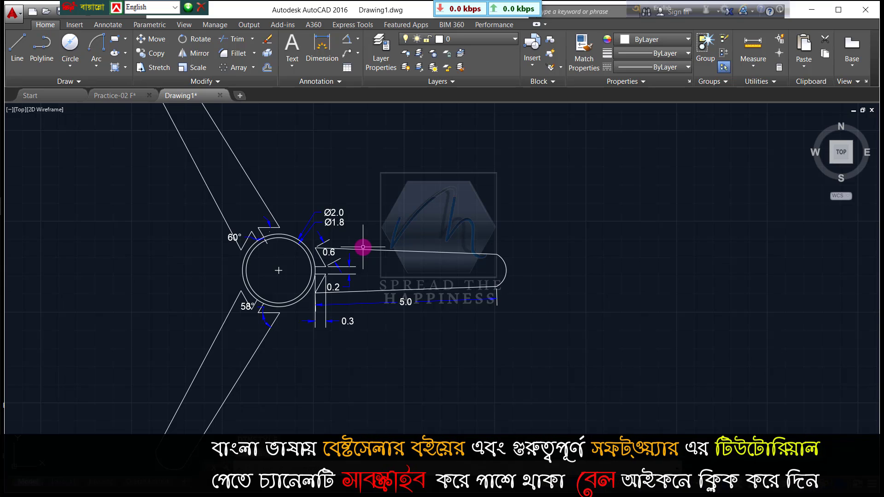